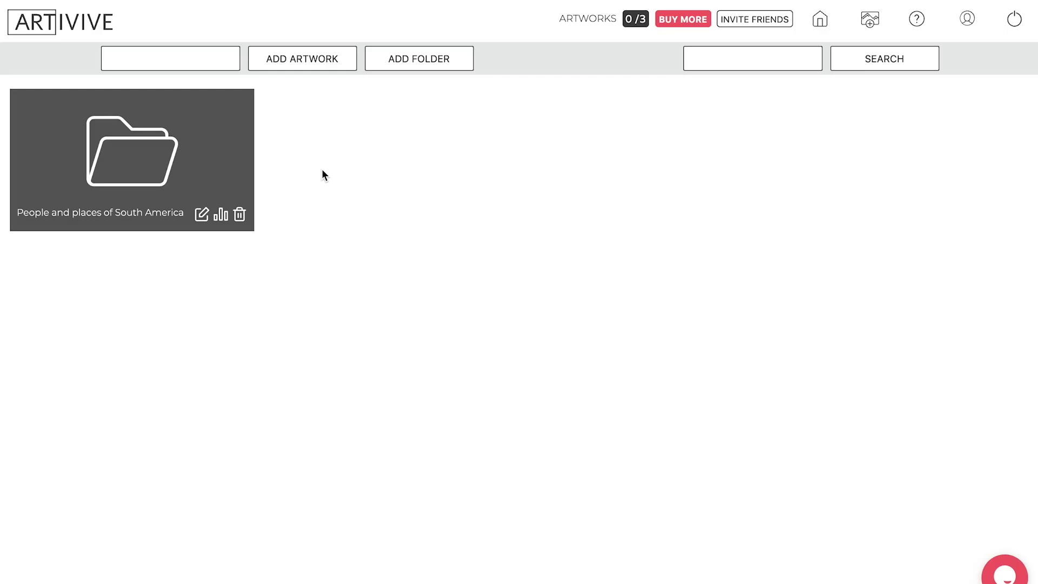
Create the 'Toucan scene' artwork and load JungleToucan.jpg as its trigger image
click(200, 67)
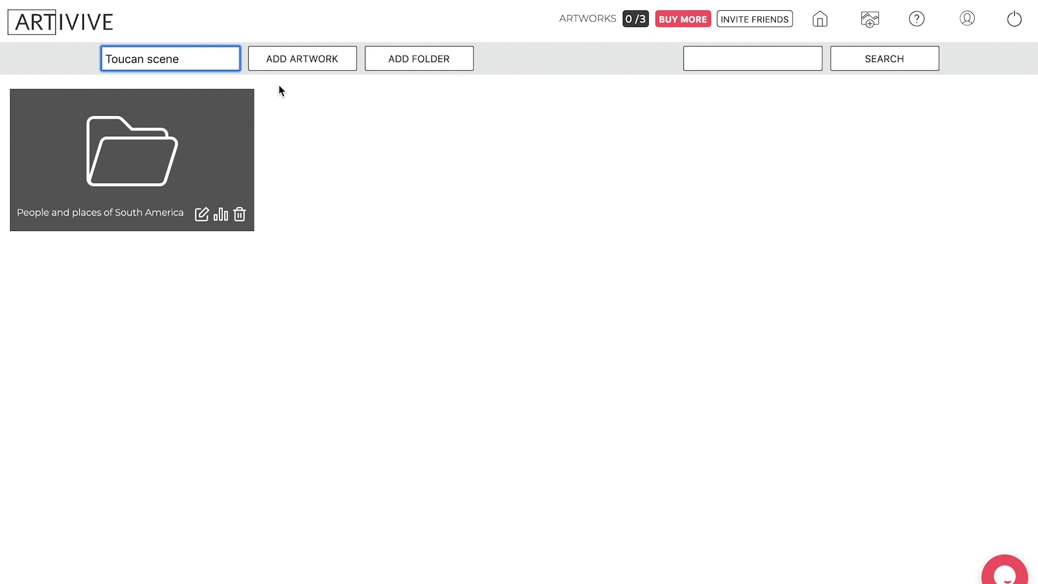
click(308, 66)
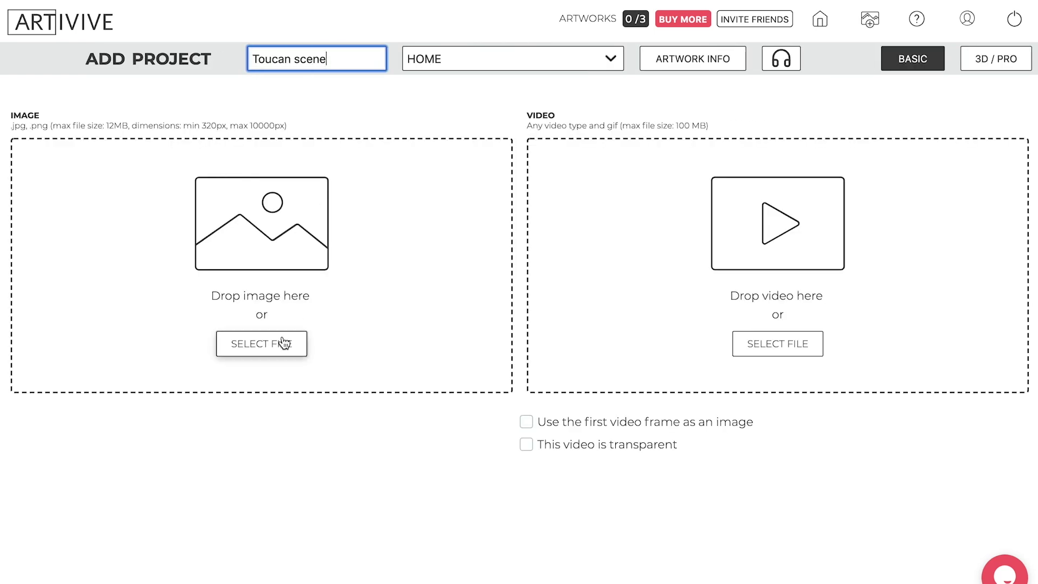
click(273, 352)
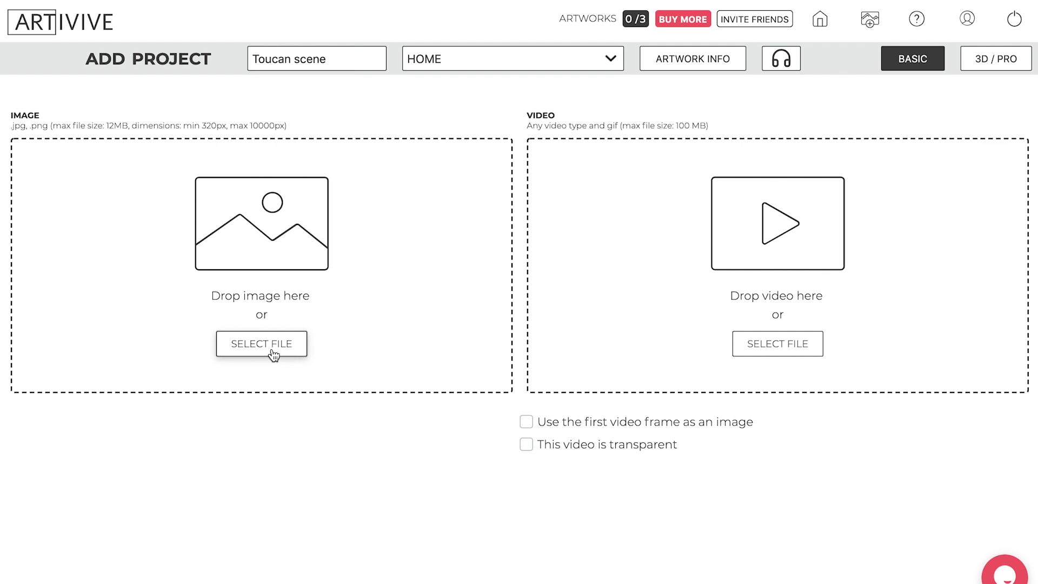
click(602, 48)
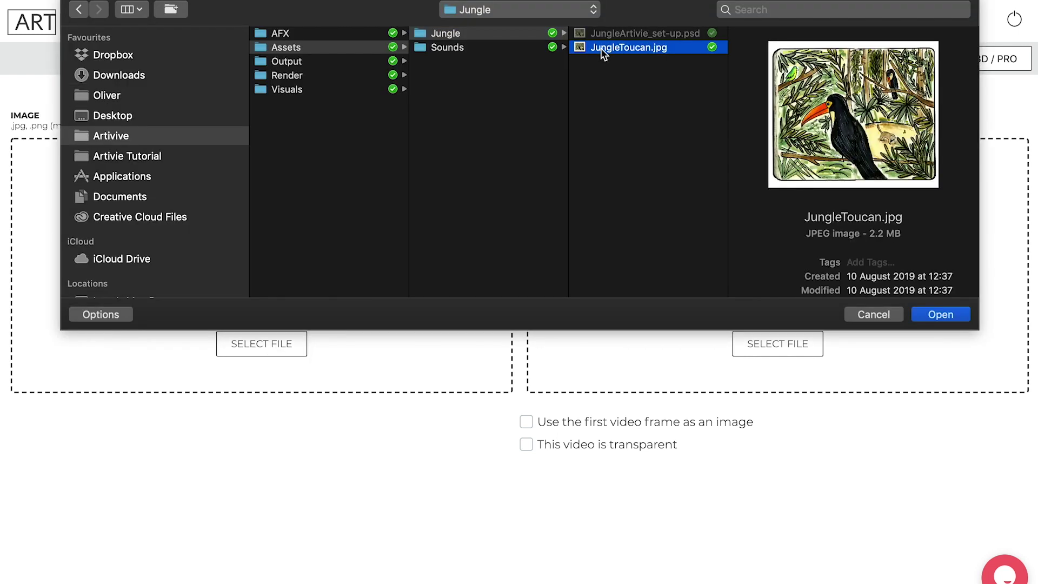
double_click(601, 48)
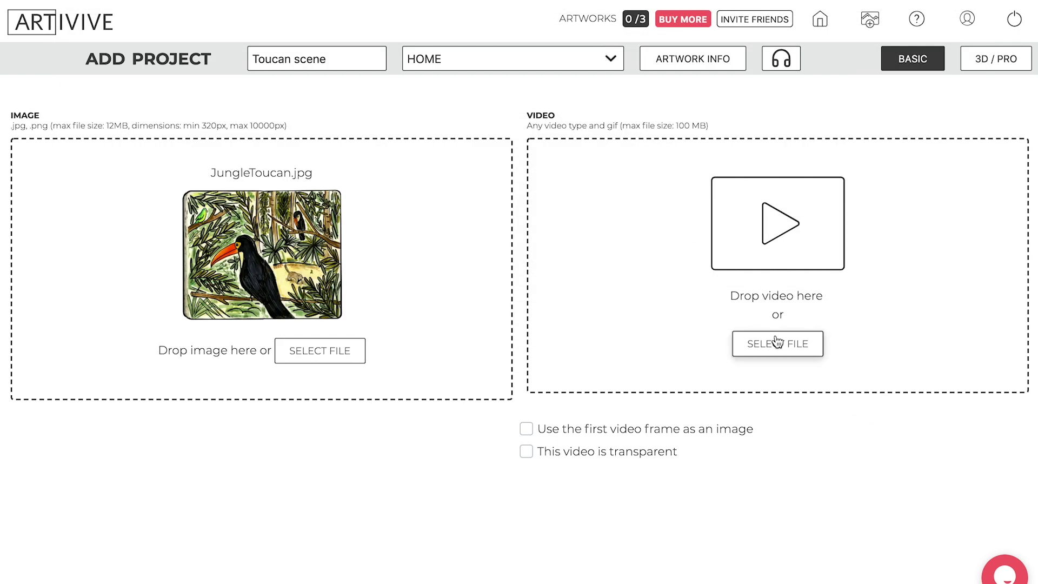
Switch to 3D / Pro mode and add a video layer with Back Toucan.mp4
click(994, 65)
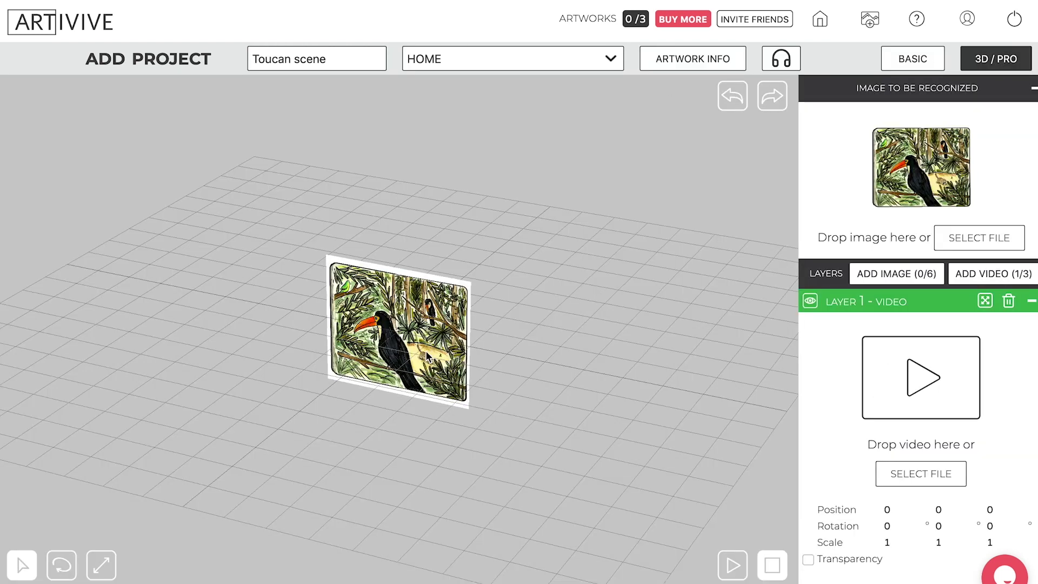
scroll(419, 352, down, 3)
scroll(419, 351, up, 6)
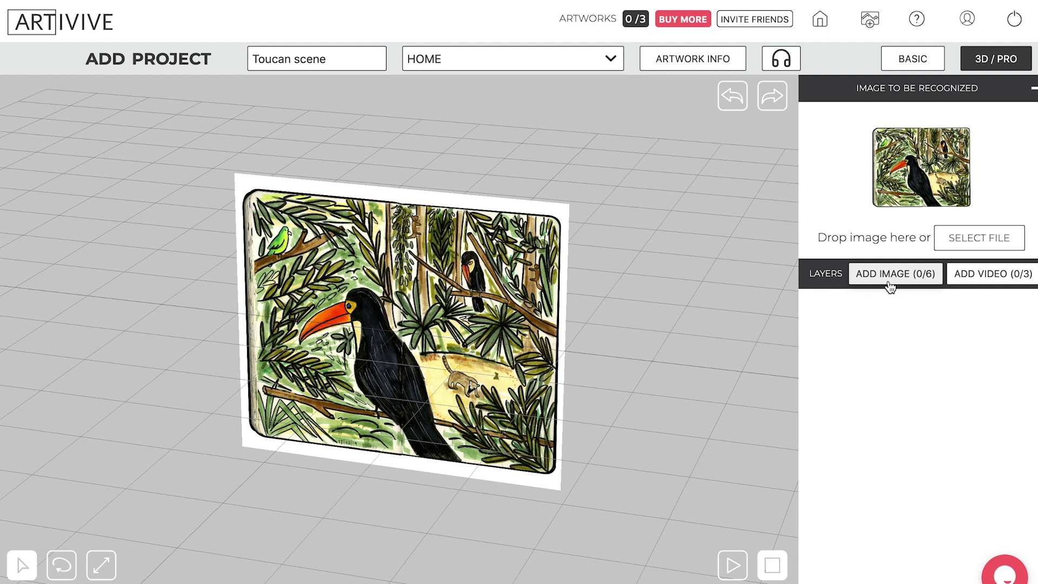
click(977, 285)
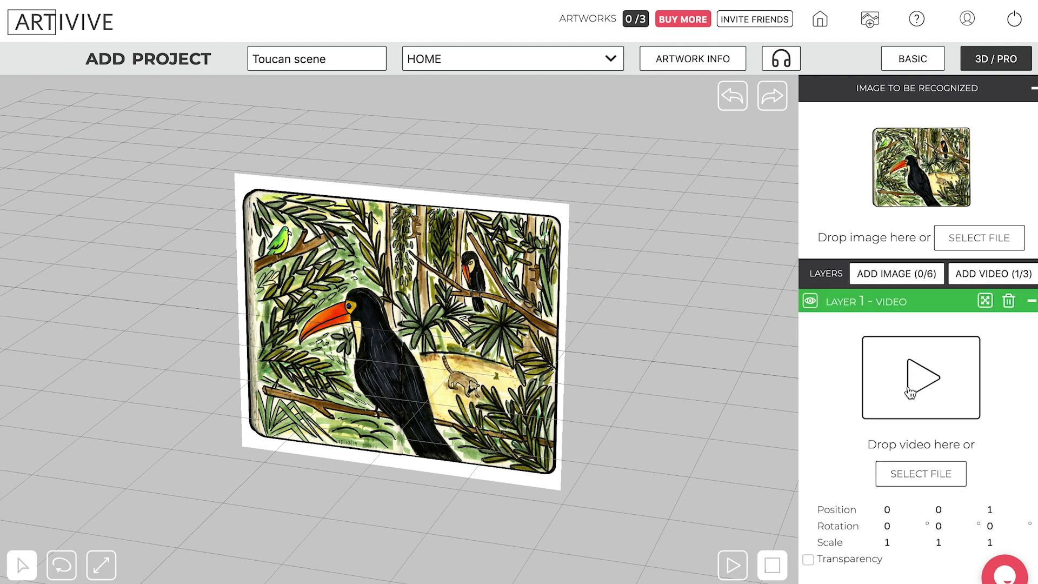
click(910, 475)
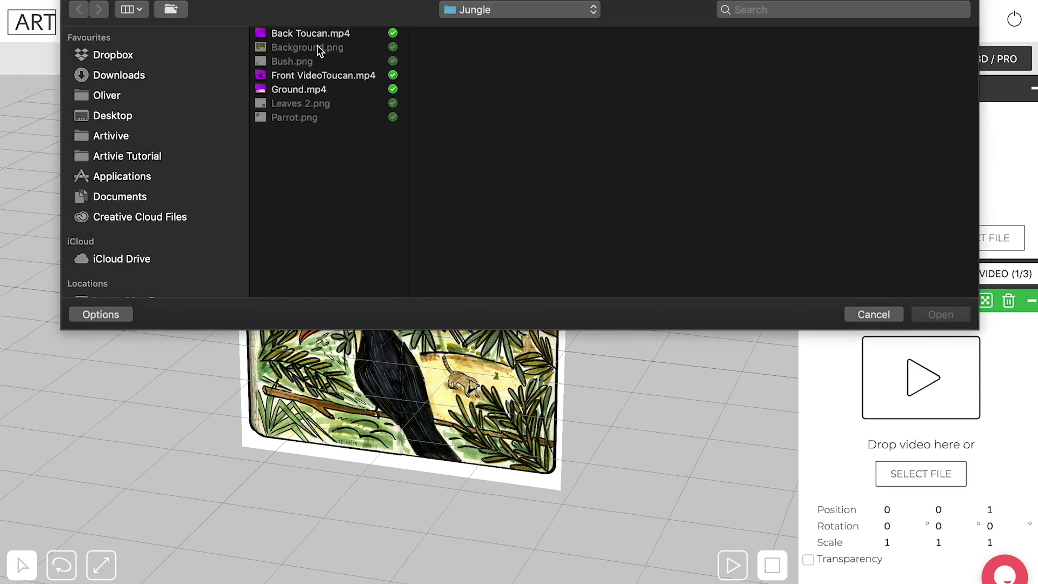
click(354, 37)
double_click(354, 37)
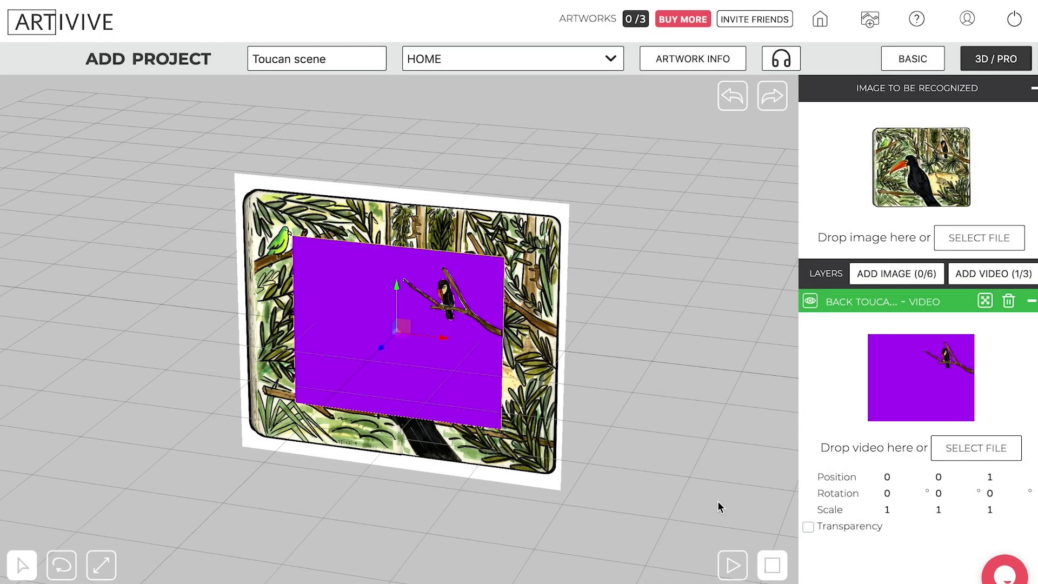
Turn on transparency and key out the video's purple background
click(808, 526)
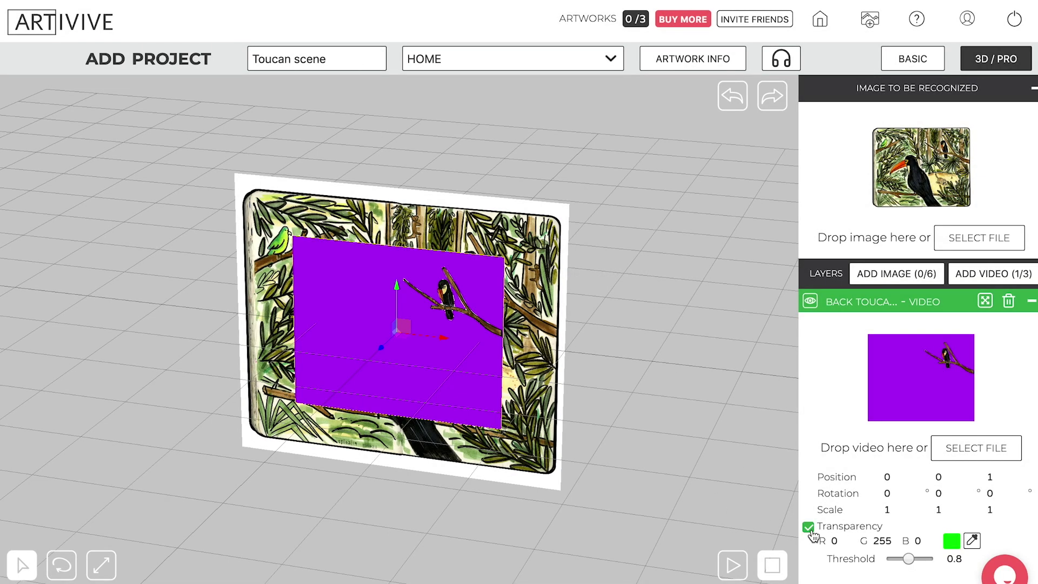
click(972, 541)
click(588, 306)
click(668, 387)
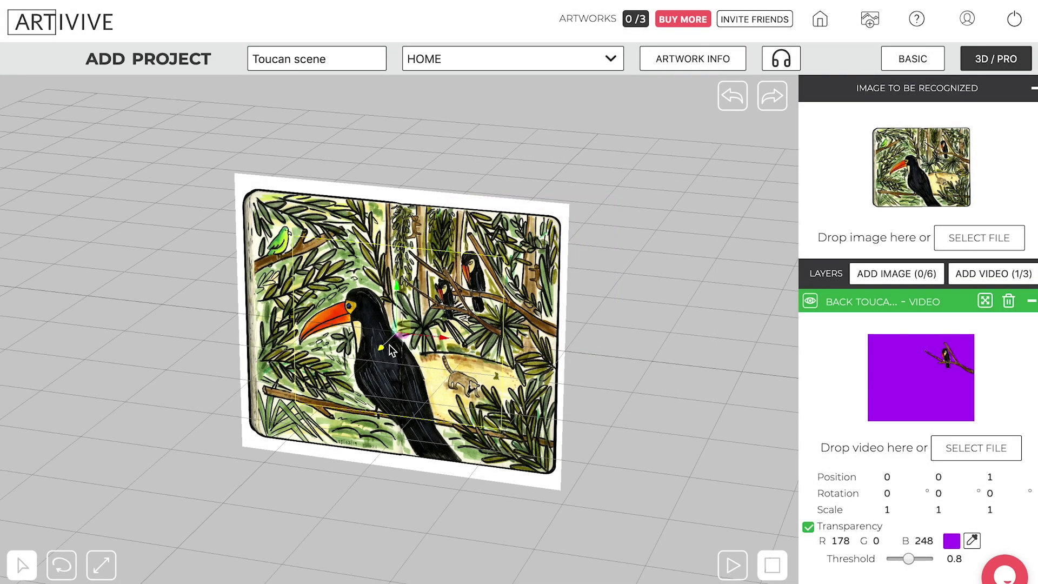
Move the Back Toucan layer to depth Z 8.45 and set Scale X and Y to 2
drag(382, 350, 384, 351)
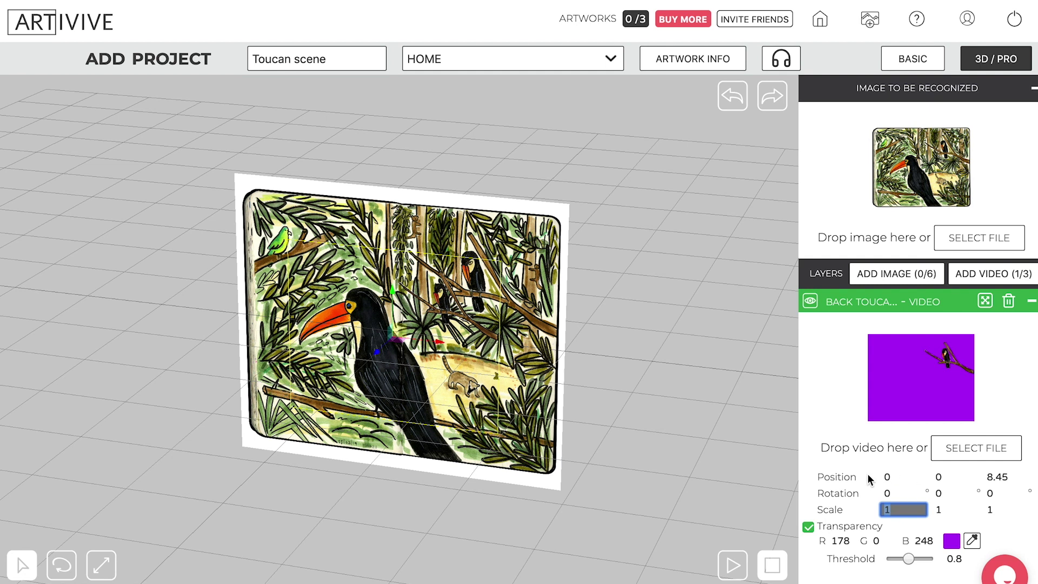
text(2)
key(Tab)
text(2)
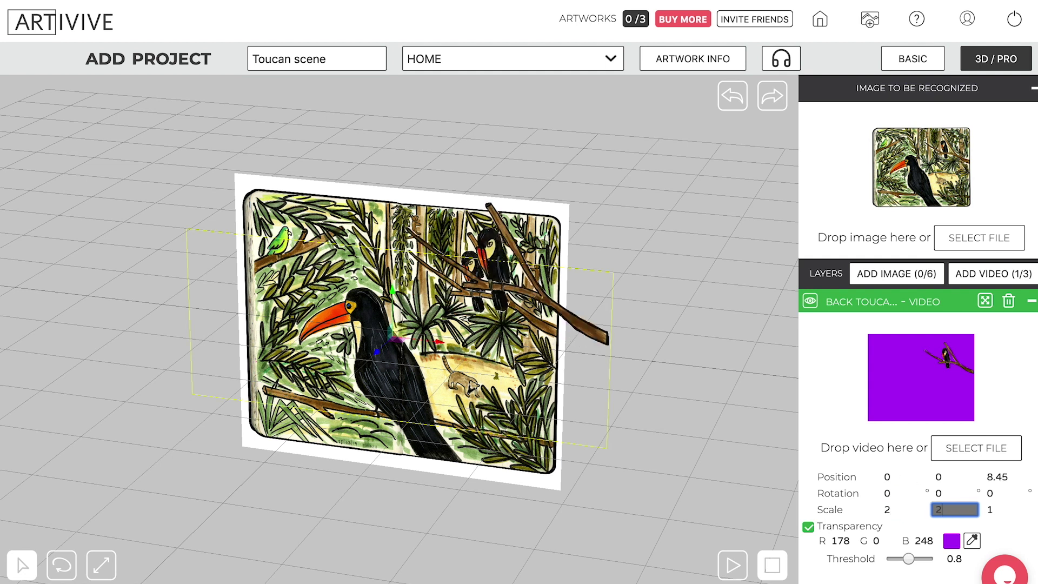
key(Tab)
text(2)
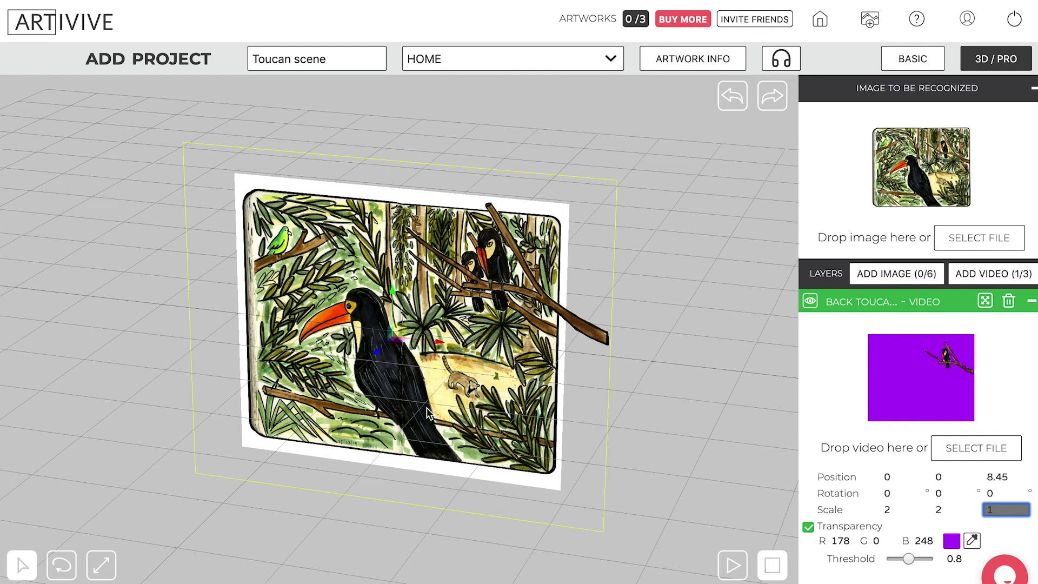
scroll(470, 398, down, 3)
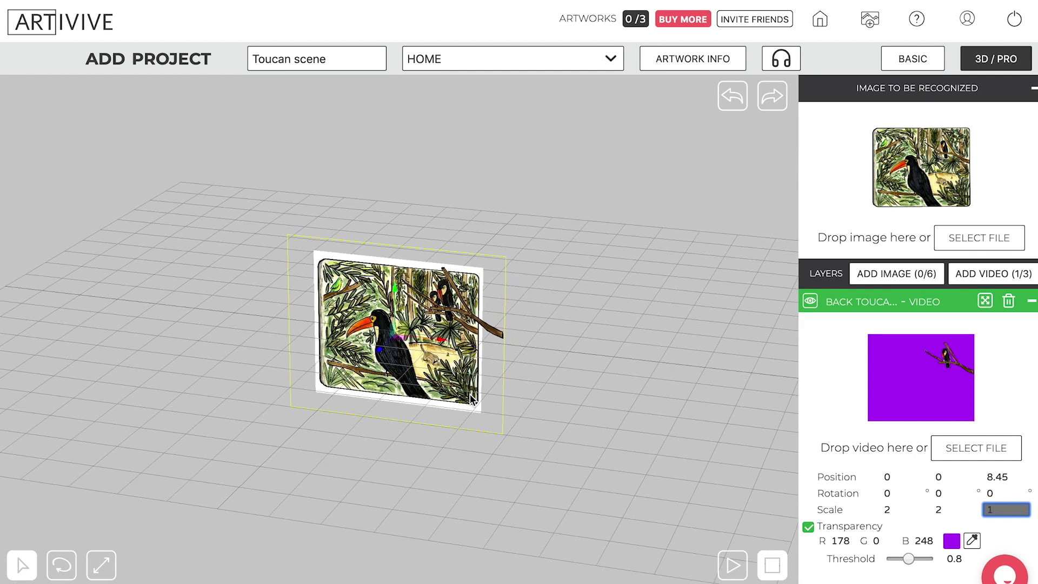
From a front view, move the Back Toucan layer to X -7.85, Y 14.9
click(61, 562)
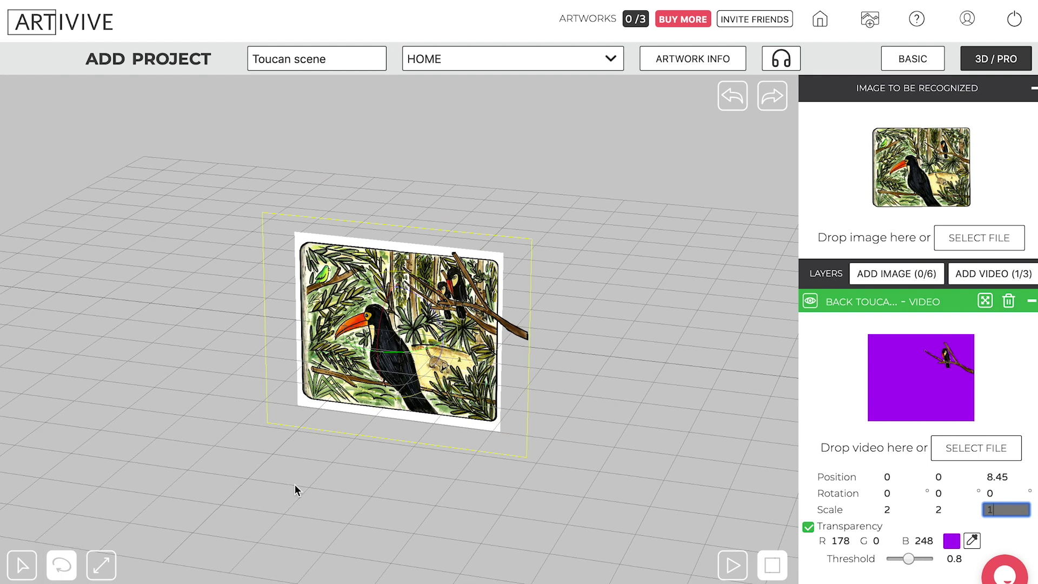
drag(294, 489, 427, 359)
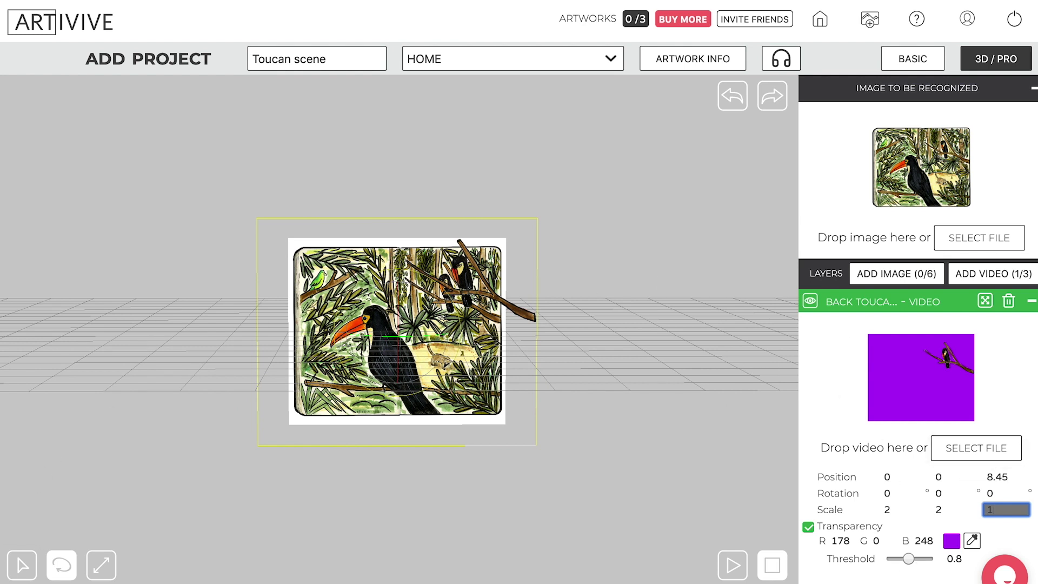
click(20, 566)
drag(397, 286, 397, 301)
drag(445, 348, 437, 350)
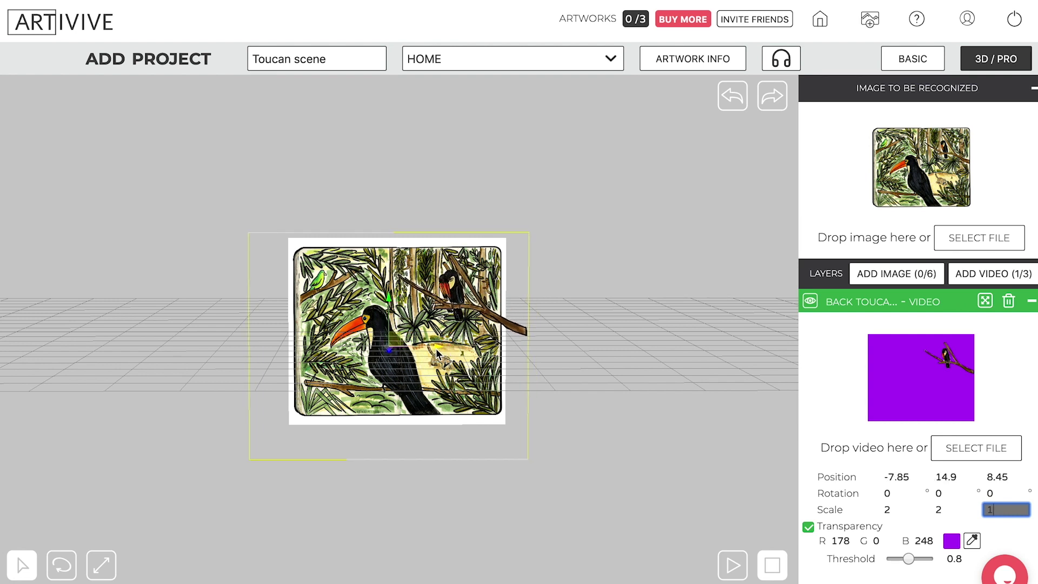
Add a second video layer with Ground.mp4
click(1031, 301)
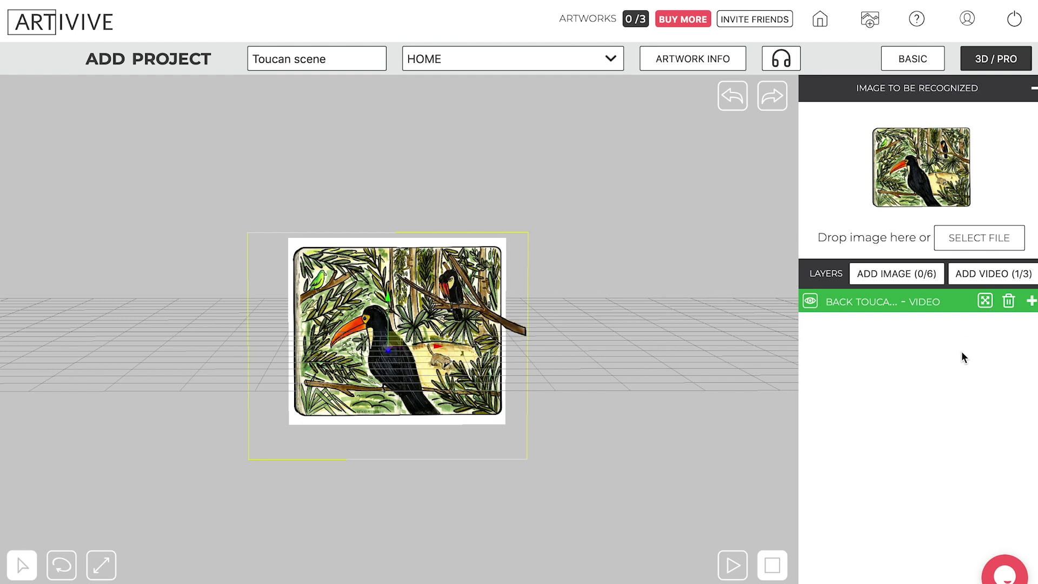
click(992, 277)
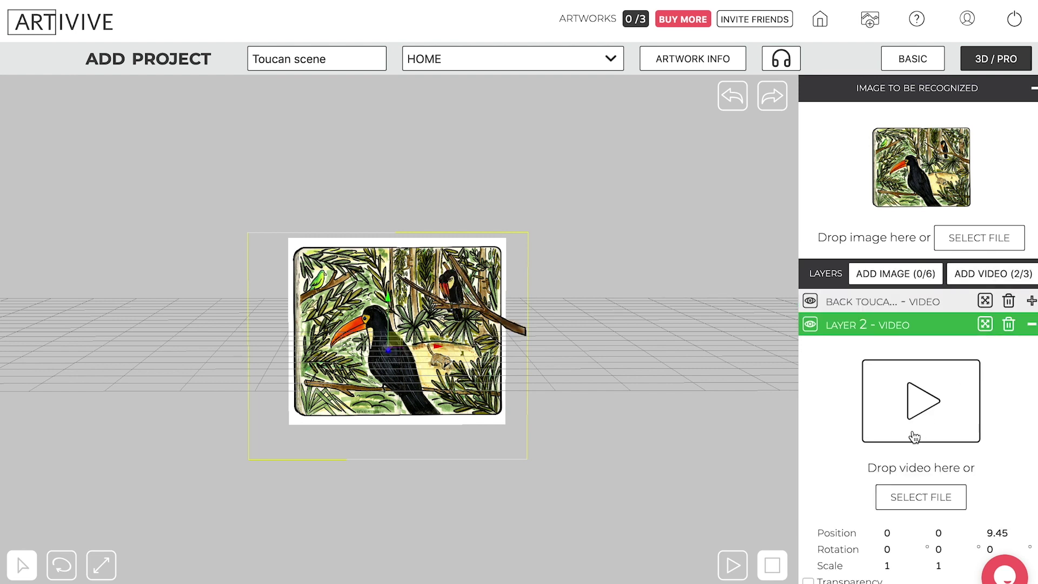
click(923, 498)
click(317, 89)
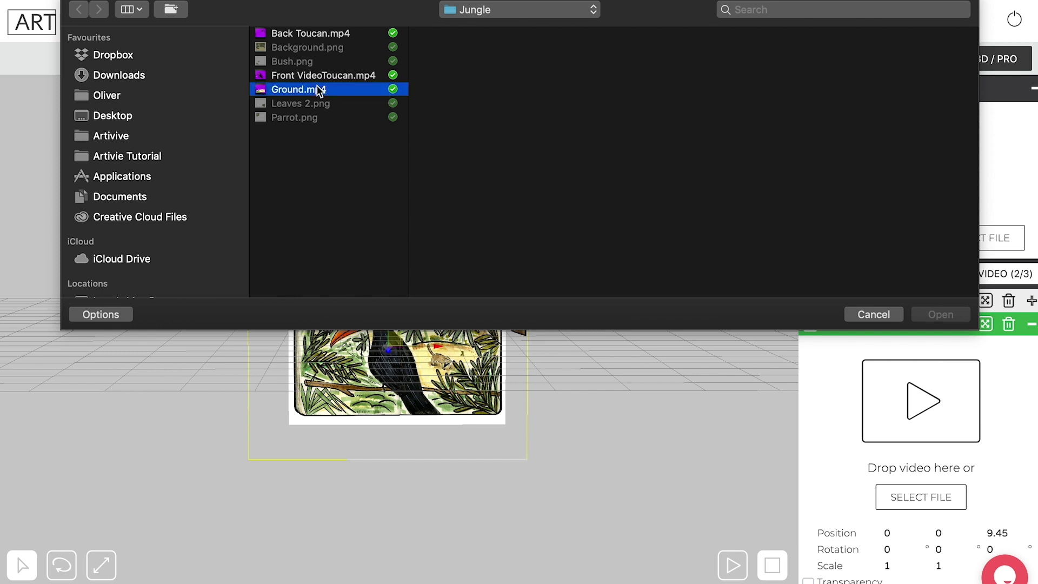
double_click(354, 84)
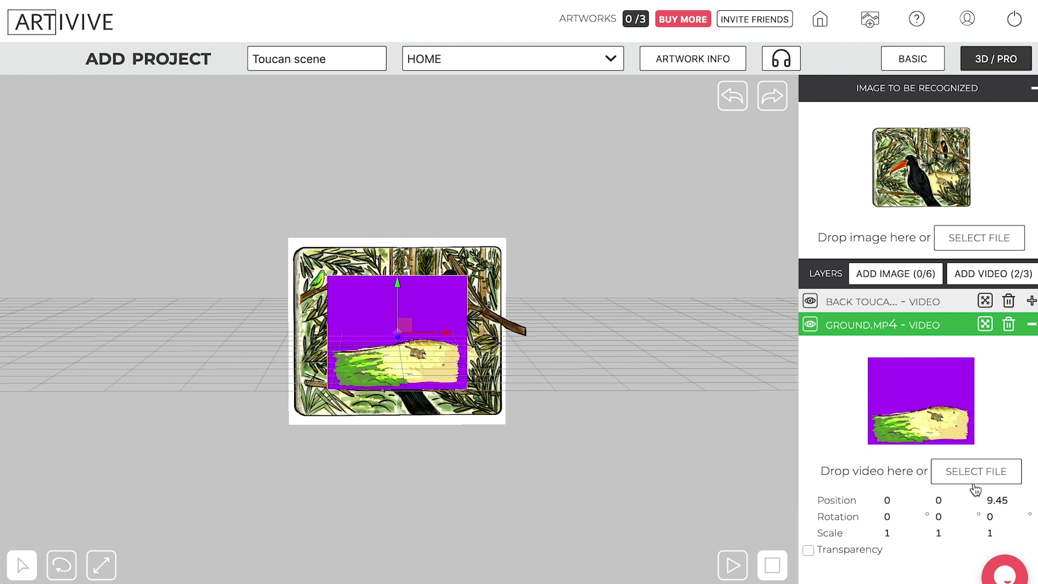
Scale the Ground layer to 2×2×1 and key out its purple background
click(891, 533)
text(2)
key(Tab)
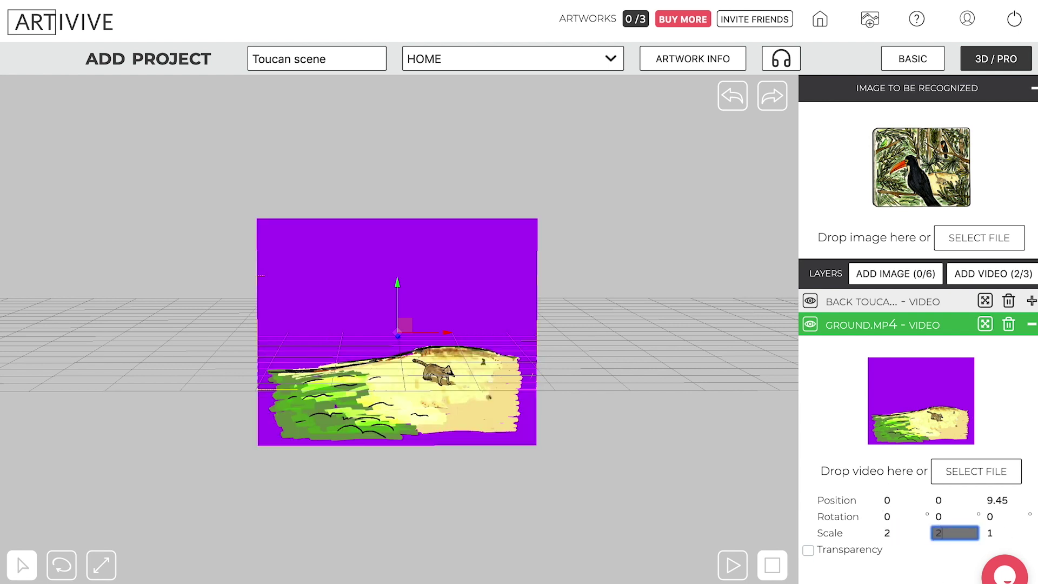
text(2)
key(Tab)
text(2)
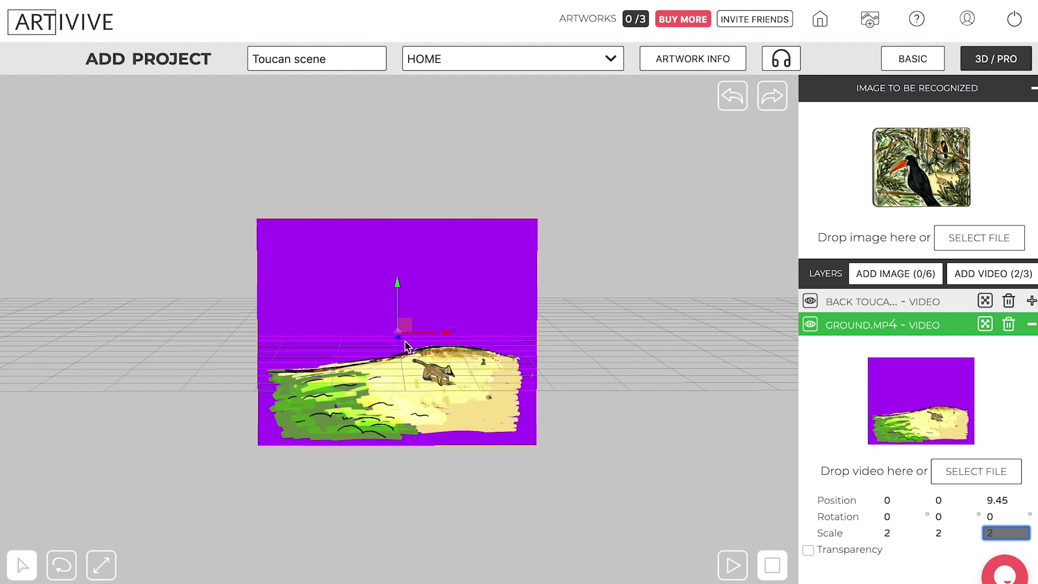
text(1)
click(807, 550)
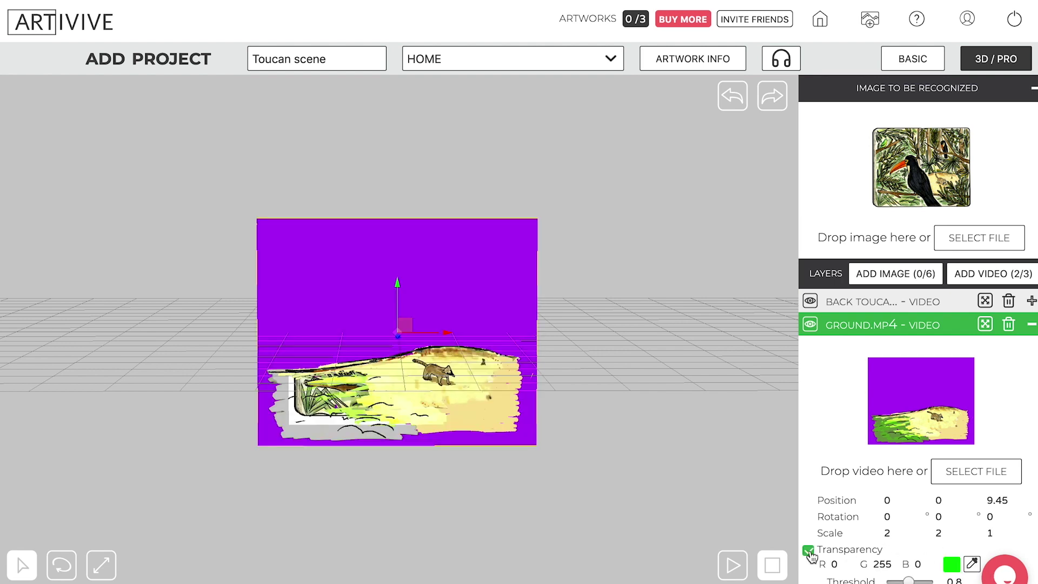
click(971, 563)
click(518, 260)
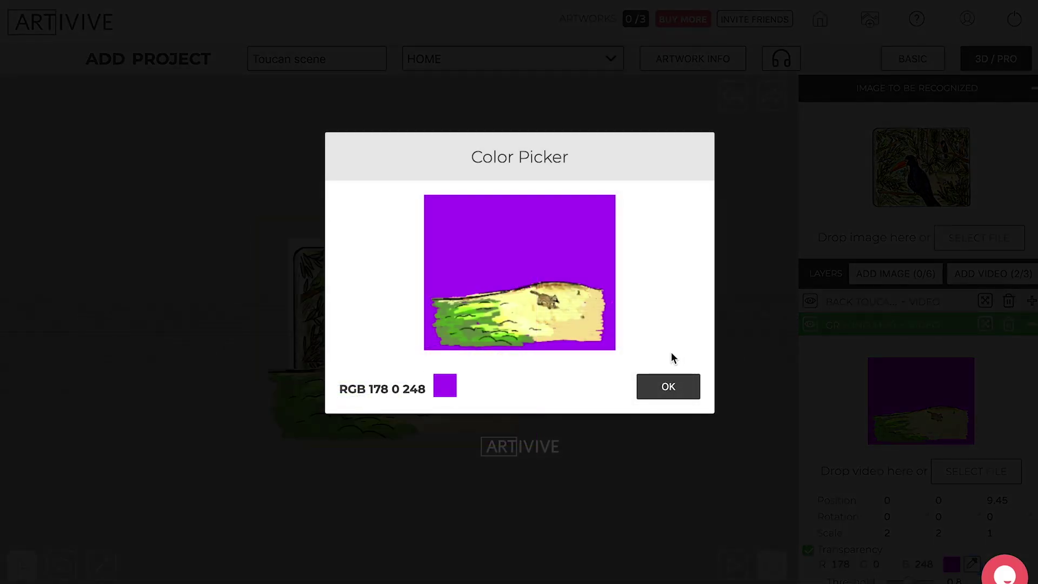
click(669, 394)
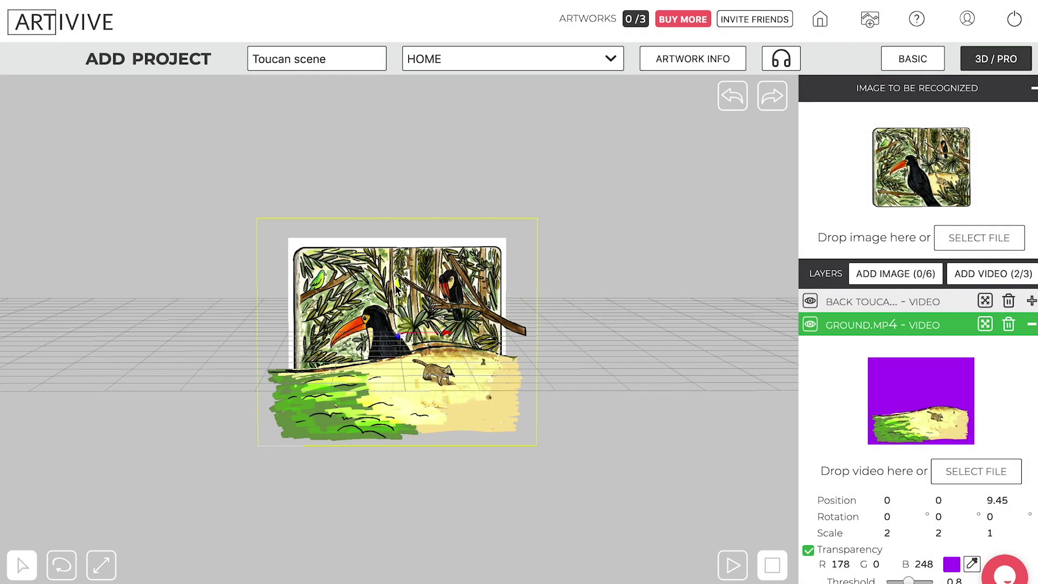
Place the Ground layer in front of the painting at 1.41, 5.03, 23.95
drag(397, 290, 402, 363)
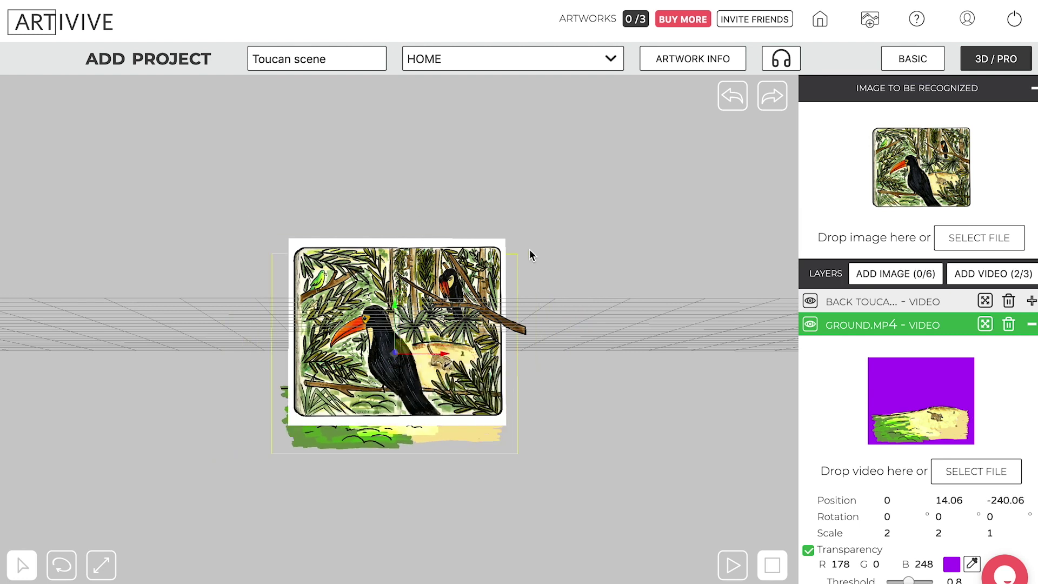
drag(530, 256, 606, 280)
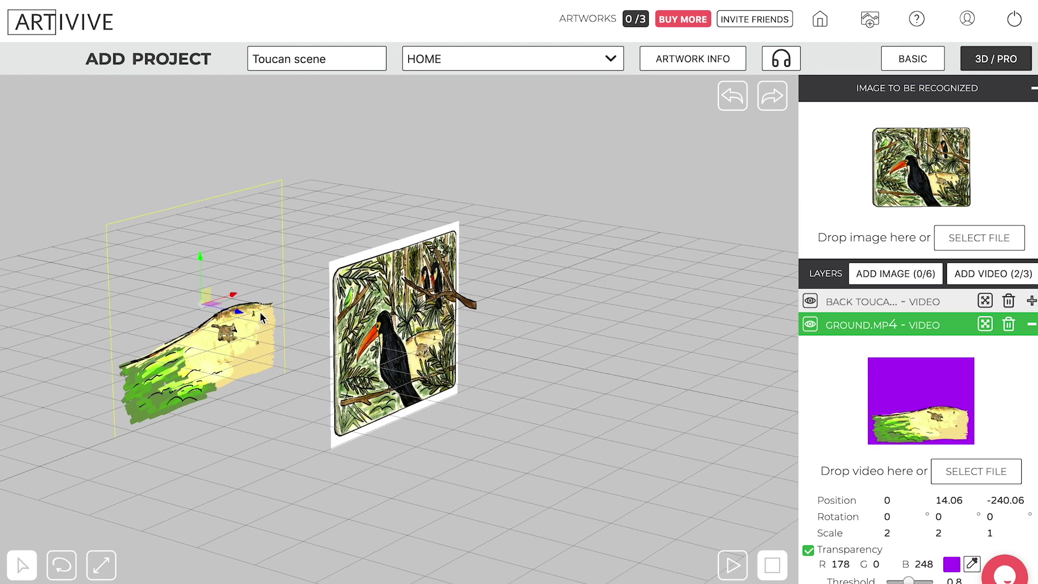
drag(261, 318, 465, 404)
drag(549, 364, 500, 330)
drag(397, 300, 398, 288)
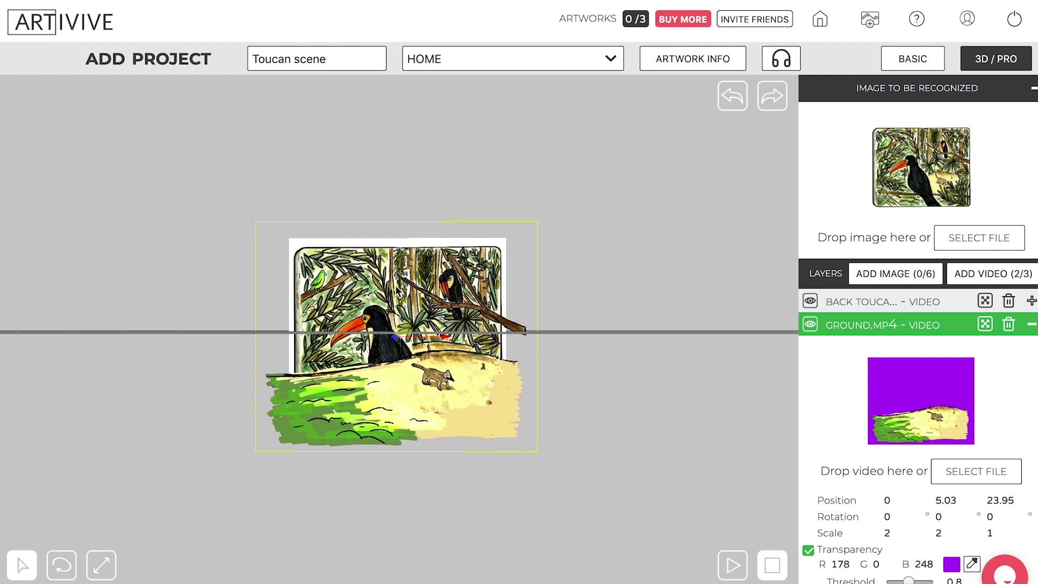
drag(632, 327, 634, 333)
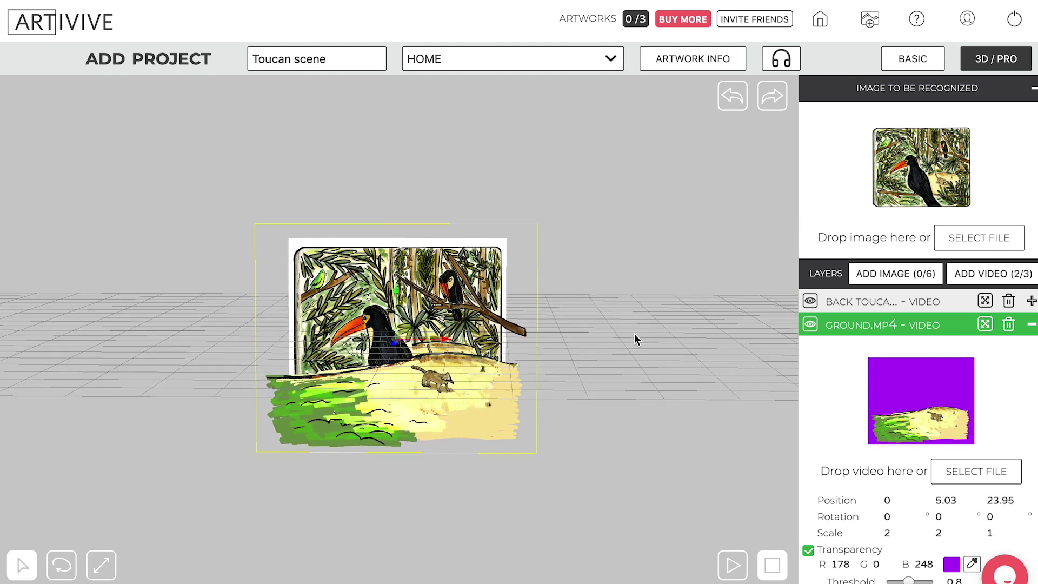
drag(447, 340, 451, 342)
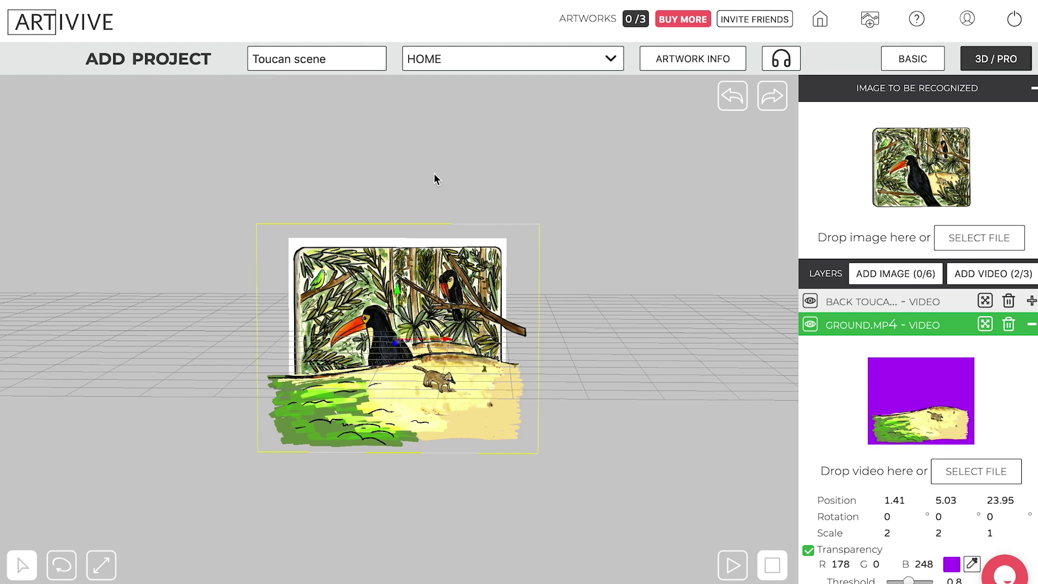
Add a third video layer with Front VideoToucan.mp4
click(1030, 324)
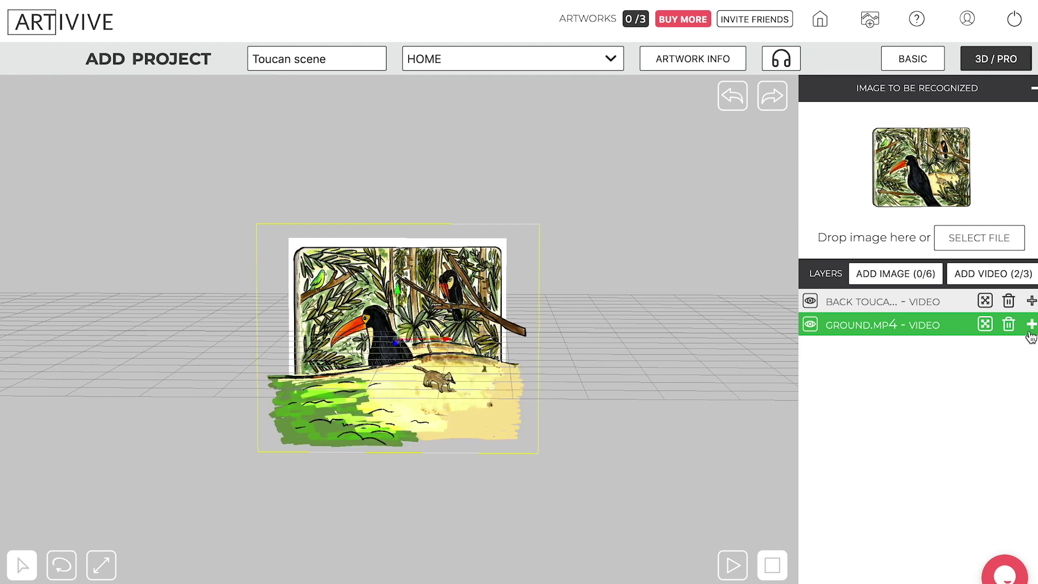
click(992, 274)
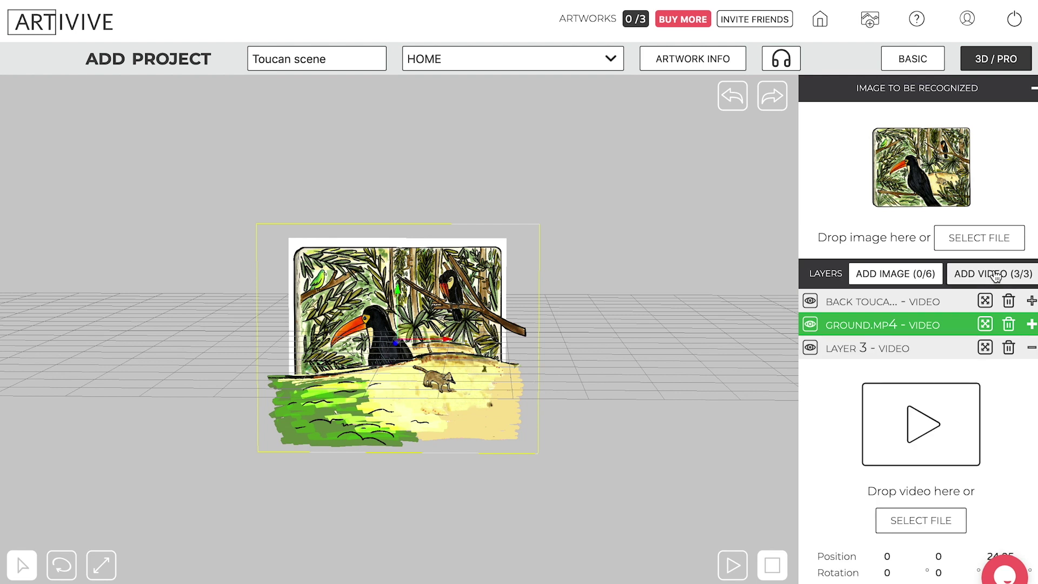
click(938, 519)
click(325, 78)
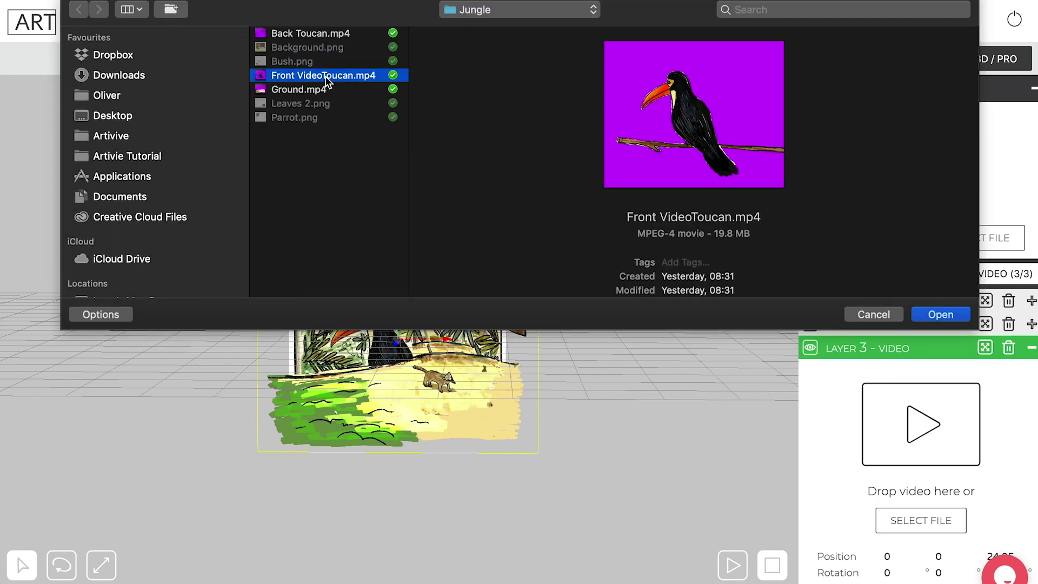
double_click(326, 76)
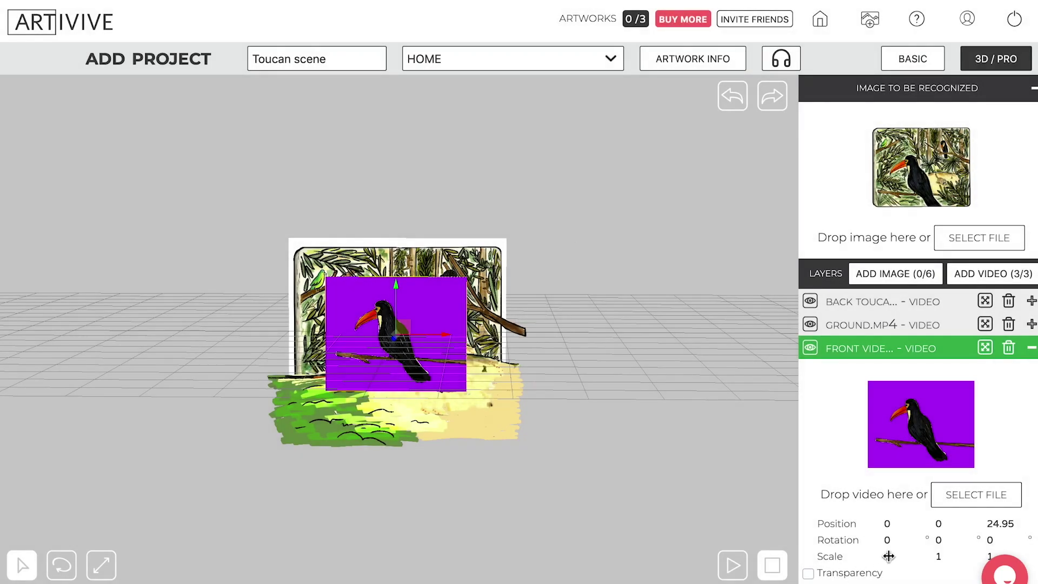
Scale the front video to 2 and key out its purple background
click(888, 556)
text(2)
key(Tab)
text(2)
key(Tab)
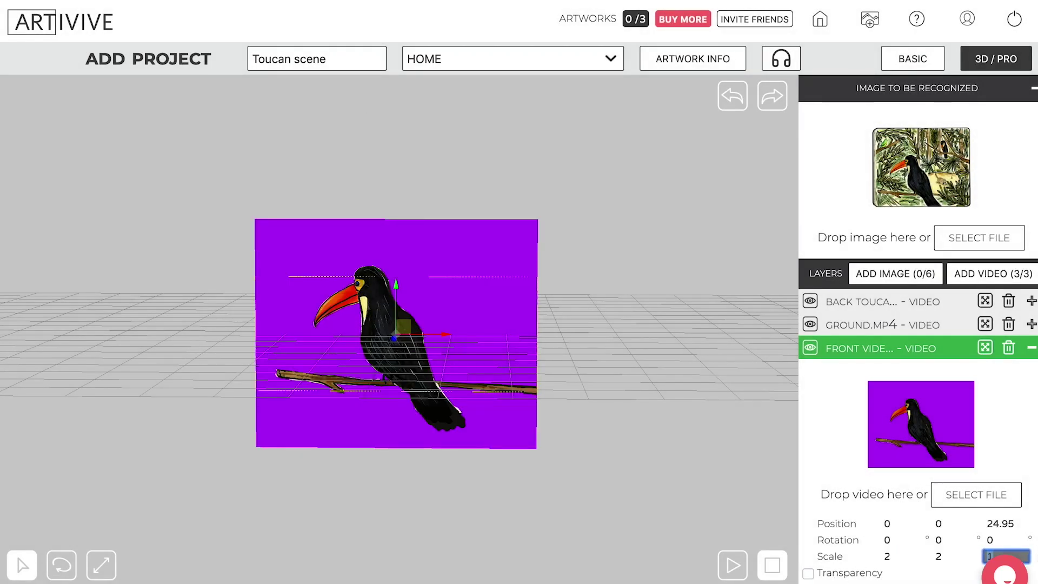
text(2)
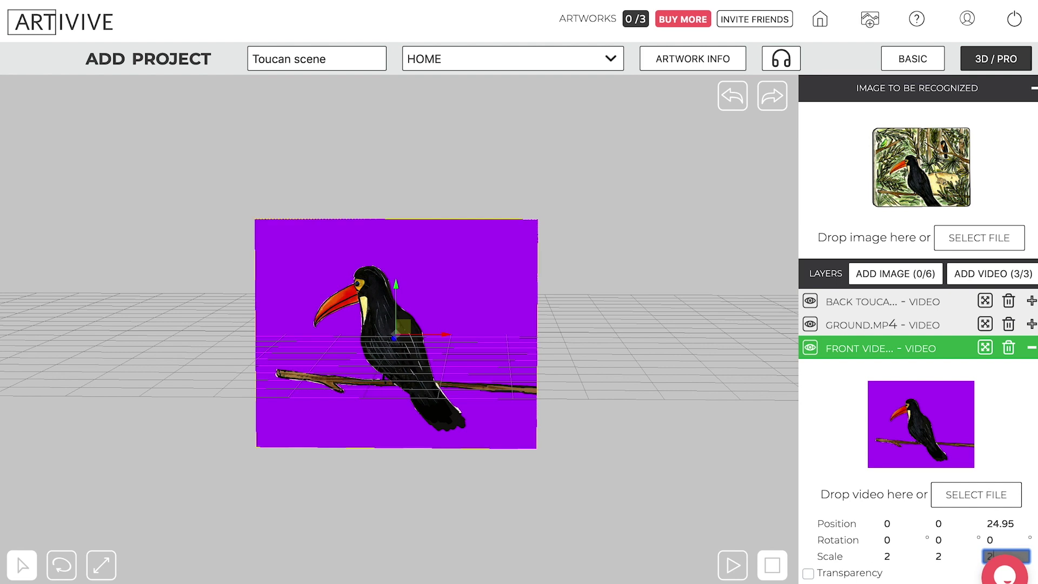
click(808, 572)
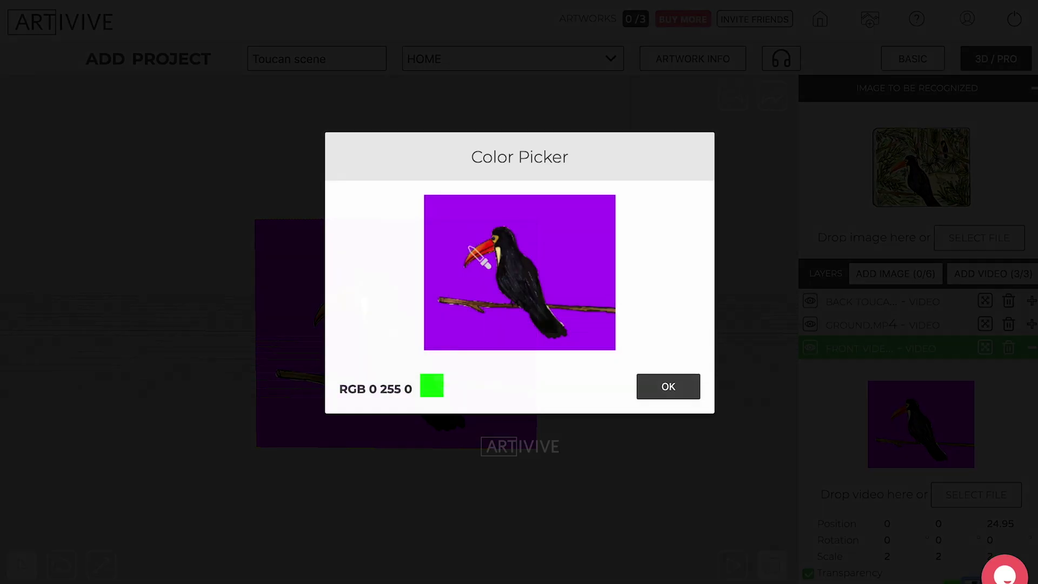
click(543, 247)
click(668, 387)
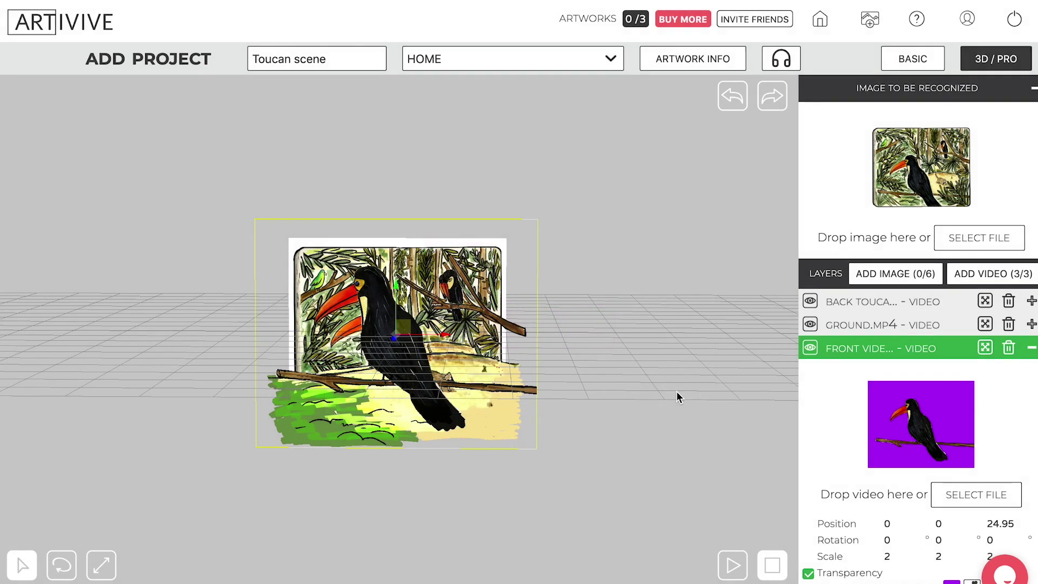
Move the front toucan video foremost to -11.19, 16.22, 47.73
drag(530, 339, 620, 373)
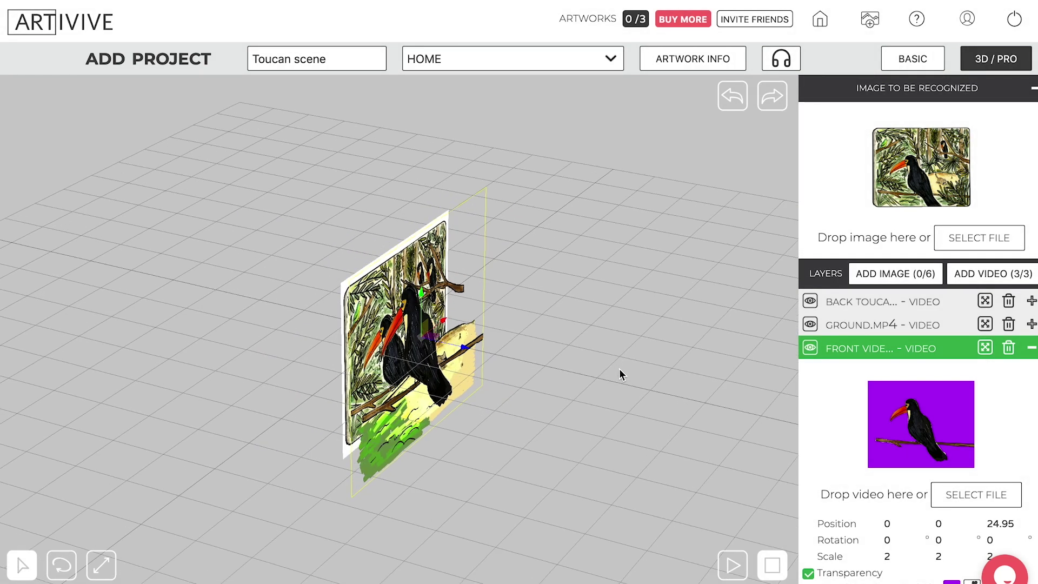
drag(465, 344, 476, 370)
drag(585, 324, 569, 368)
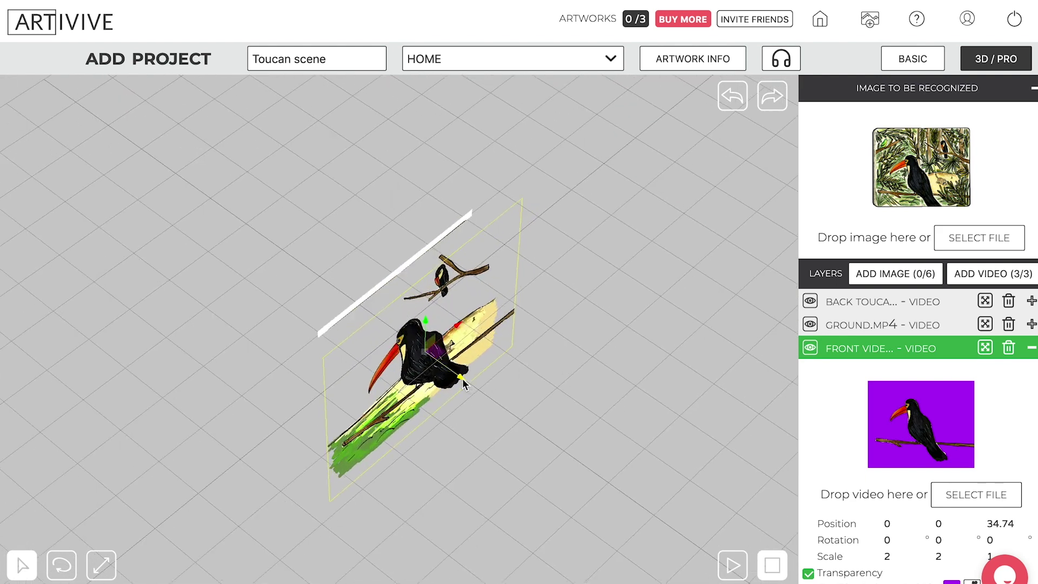
drag(466, 385, 476, 384)
drag(562, 341, 501, 273)
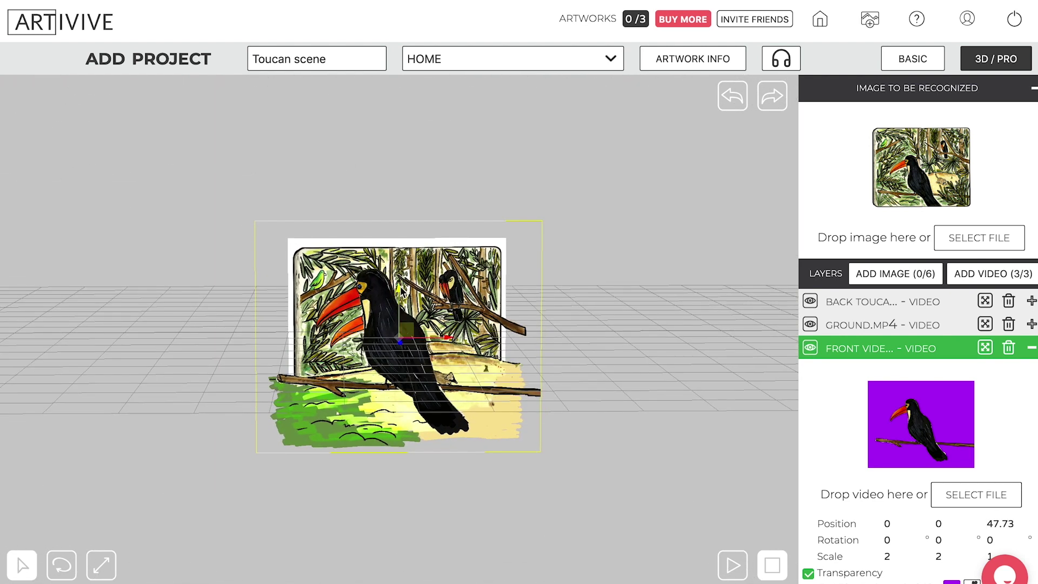
drag(400, 288, 401, 305)
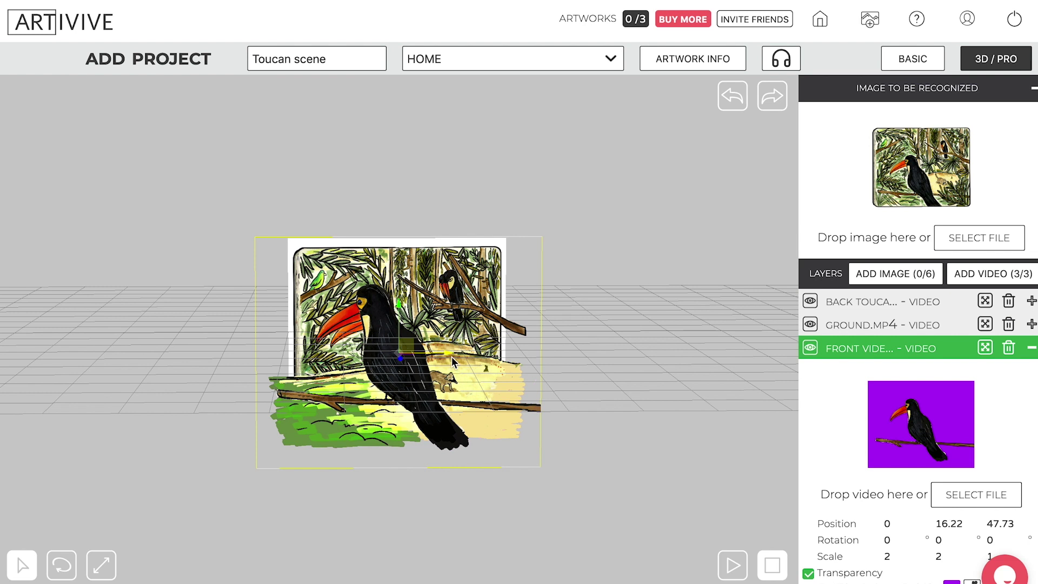
drag(452, 358, 439, 358)
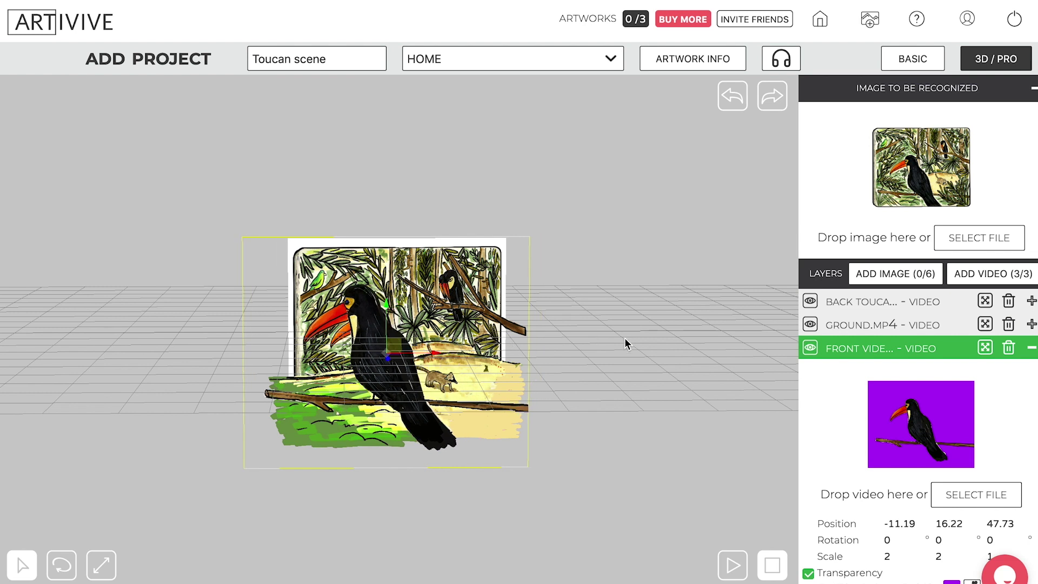
drag(625, 344, 621, 324)
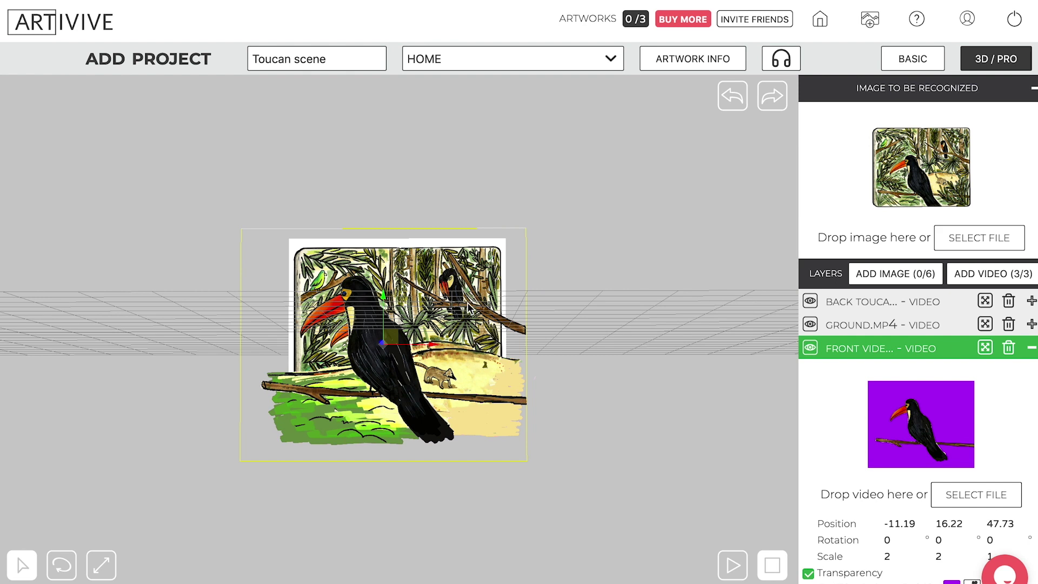
Add a new image layer and load Parrot.png into it
click(1032, 354)
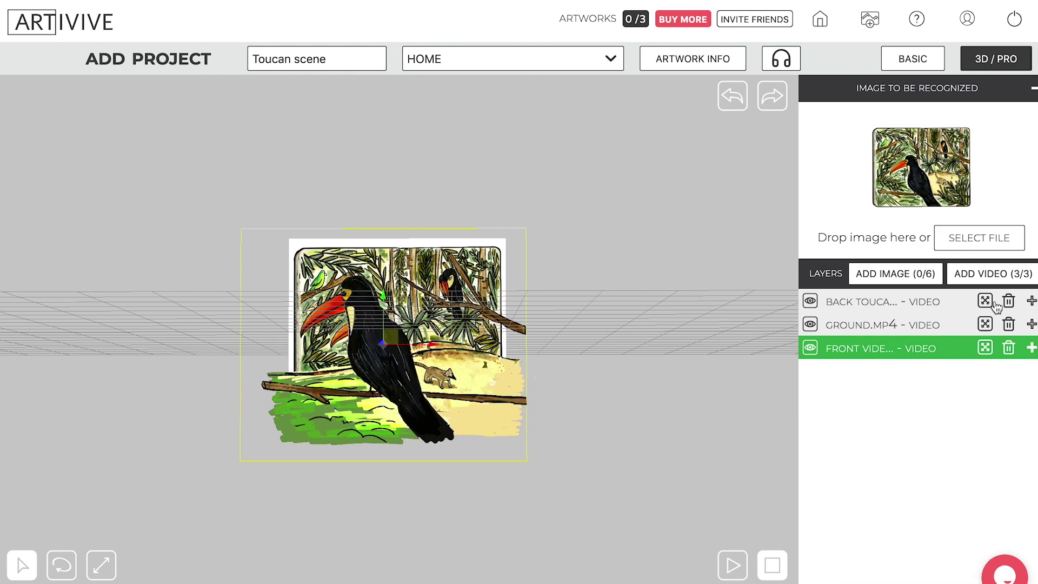
click(909, 276)
click(905, 277)
click(941, 546)
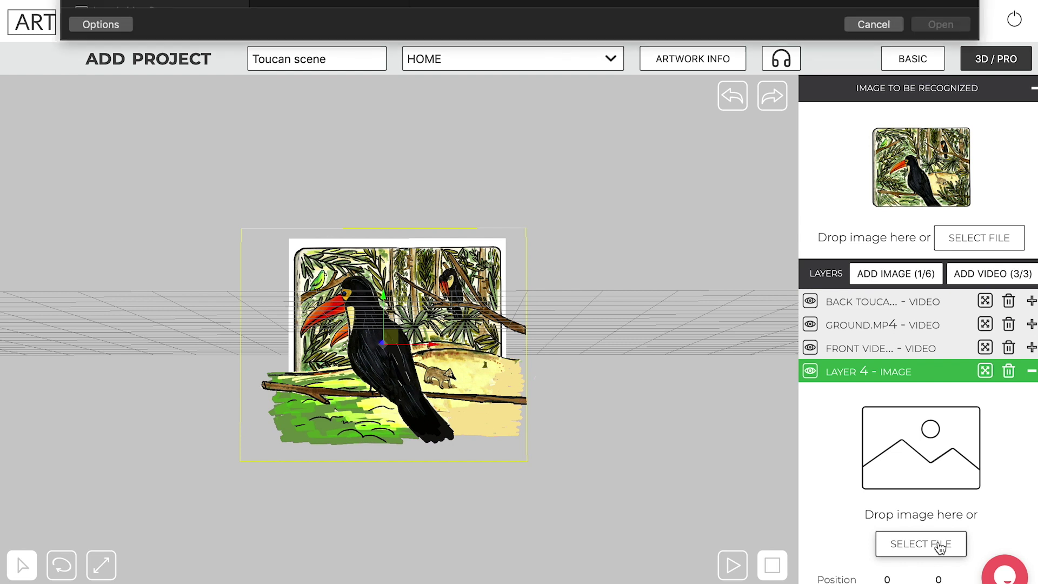
click(325, 48)
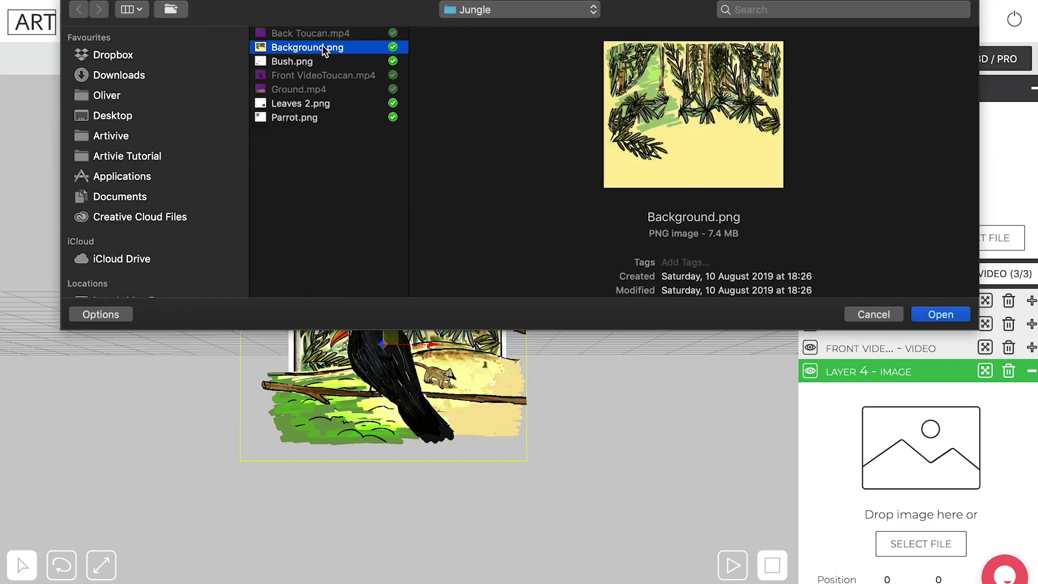
key(Down)
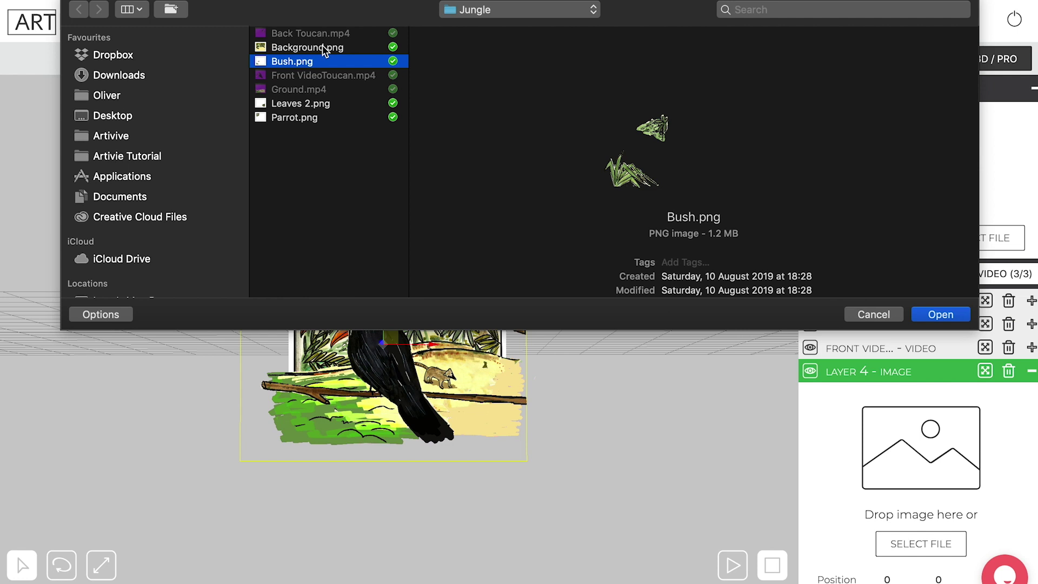
key(Down)
key(Down)
key(Return)
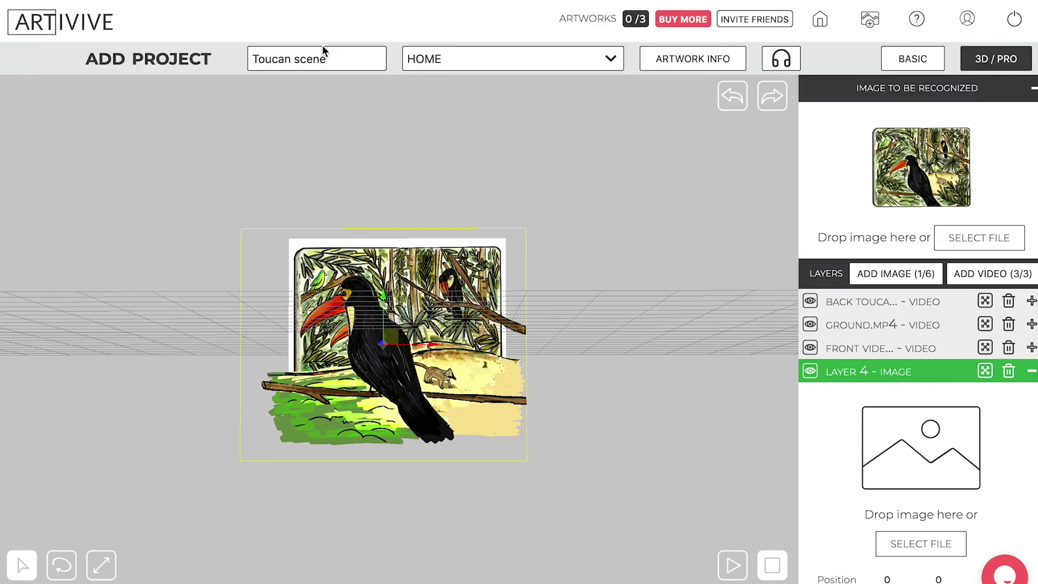
click(468, 353)
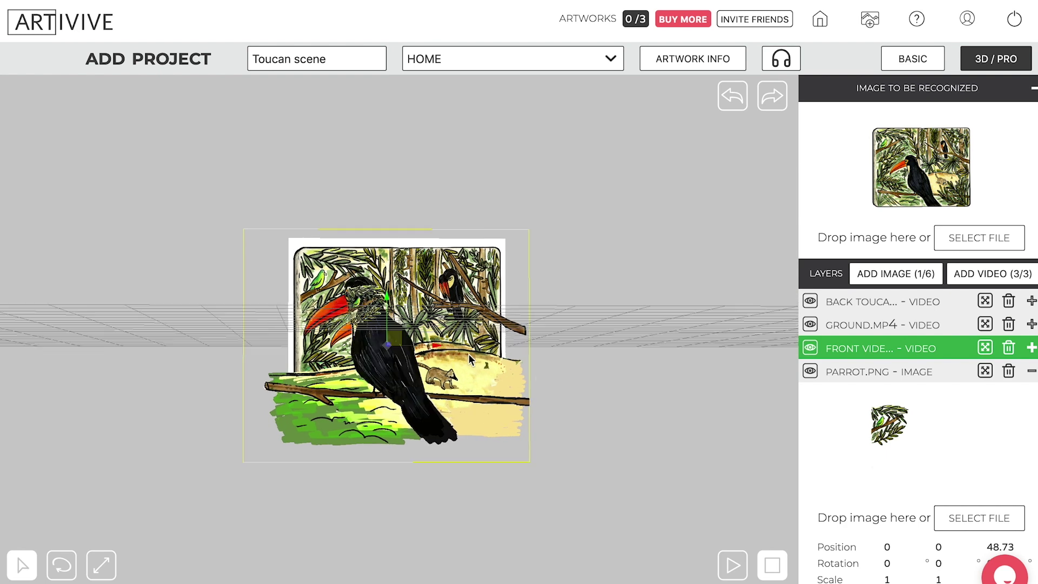
Select the Parrot image layer and set its scale to 2
drag(468, 353, 486, 377)
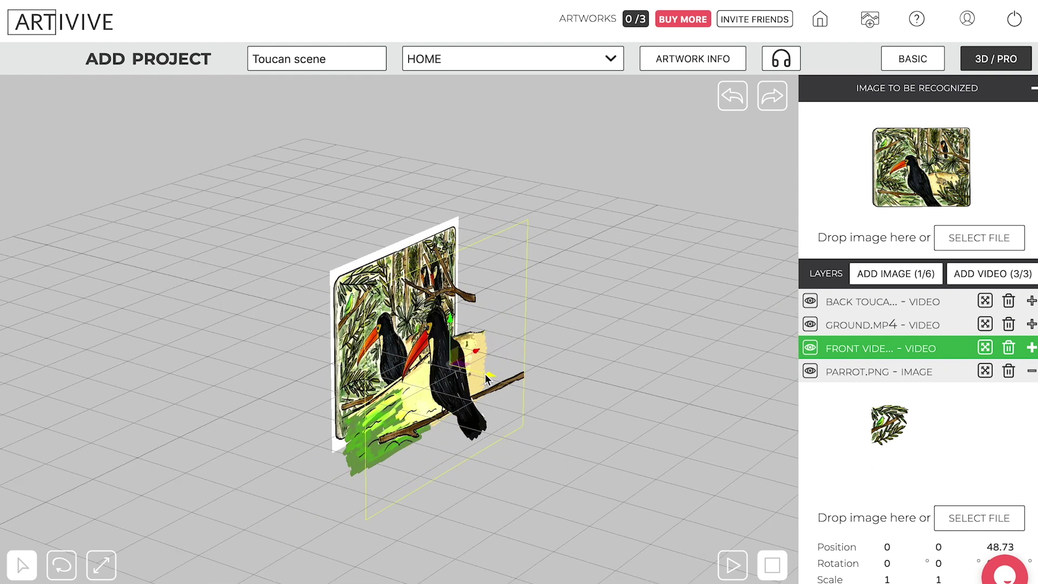
click(935, 373)
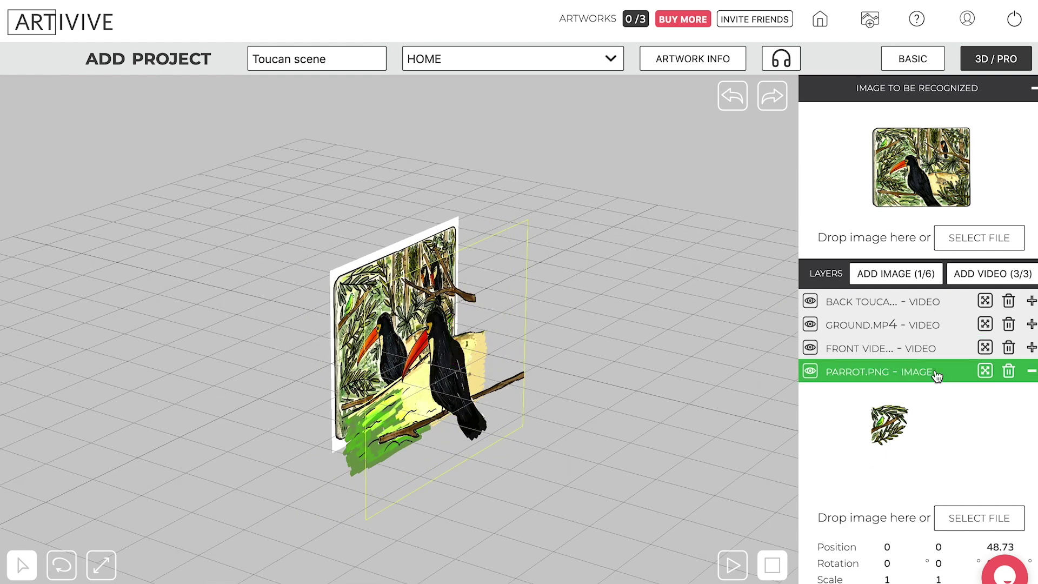
drag(482, 352, 464, 346)
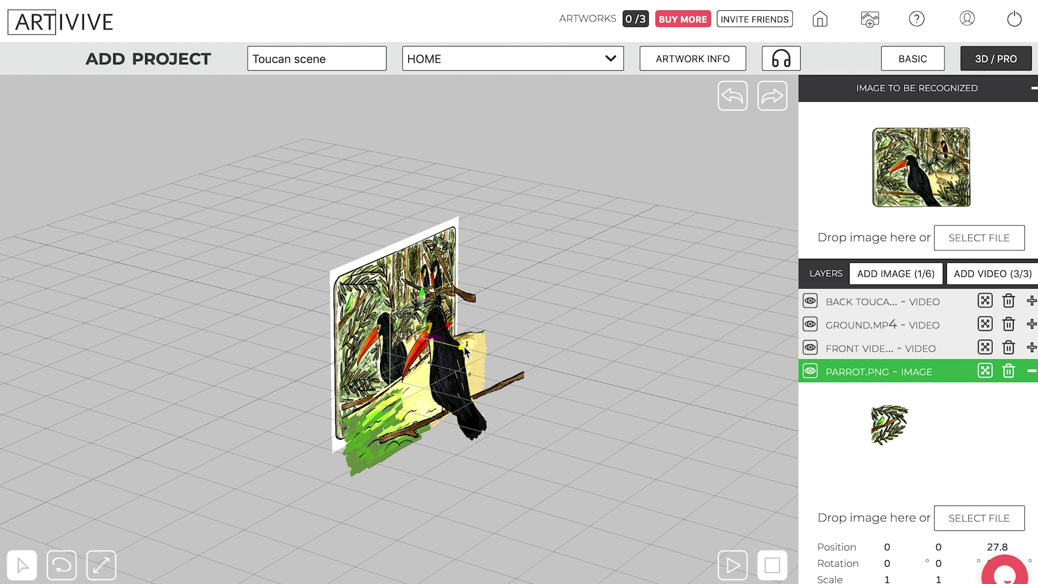
click(885, 578)
text(2)
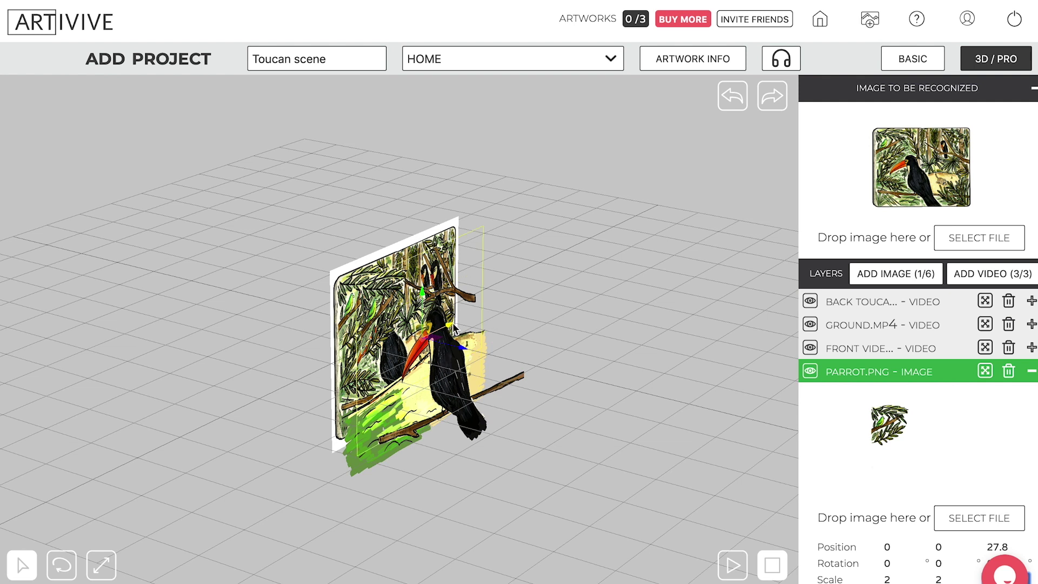
Move the parrot image to position 2.9, 0, 15.01
mouse_move(453, 328)
mouse_down()
mouse_move(441, 338)
mouse_move(432, 326)
mouse_move(463, 317)
mouse_up()
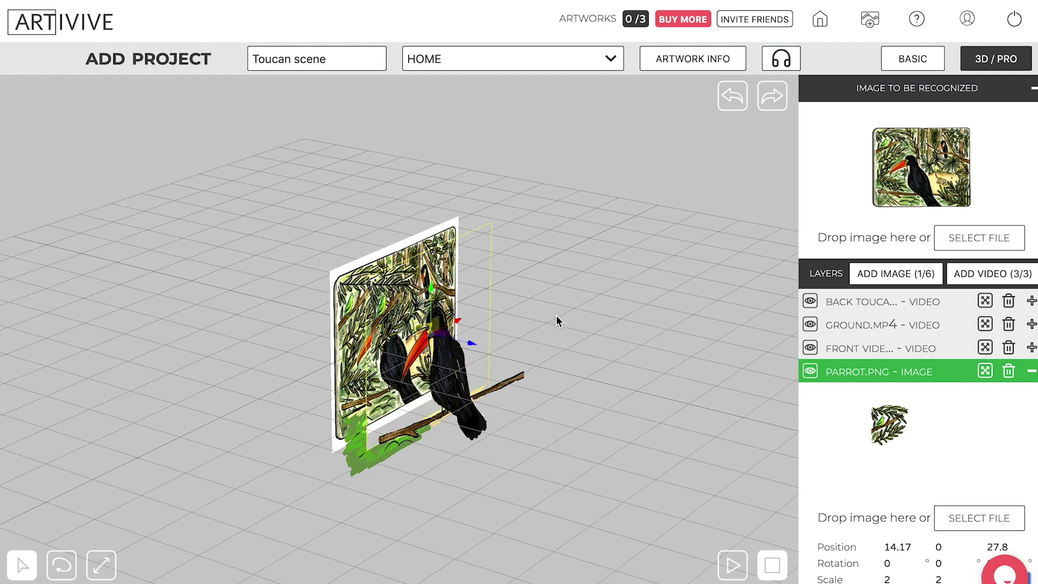
drag(556, 321, 476, 295)
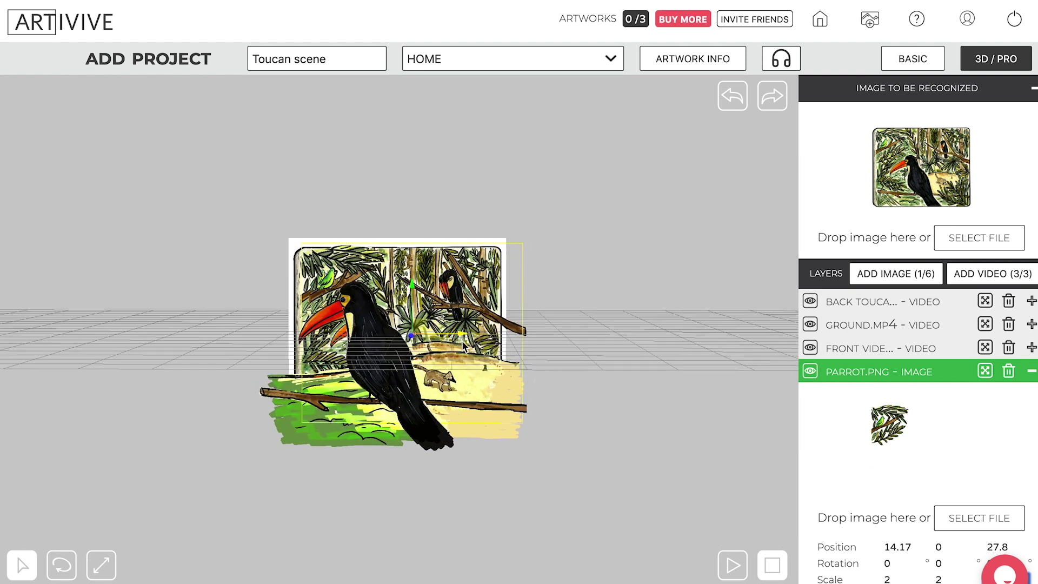
drag(462, 339, 451, 341)
drag(686, 294, 791, 344)
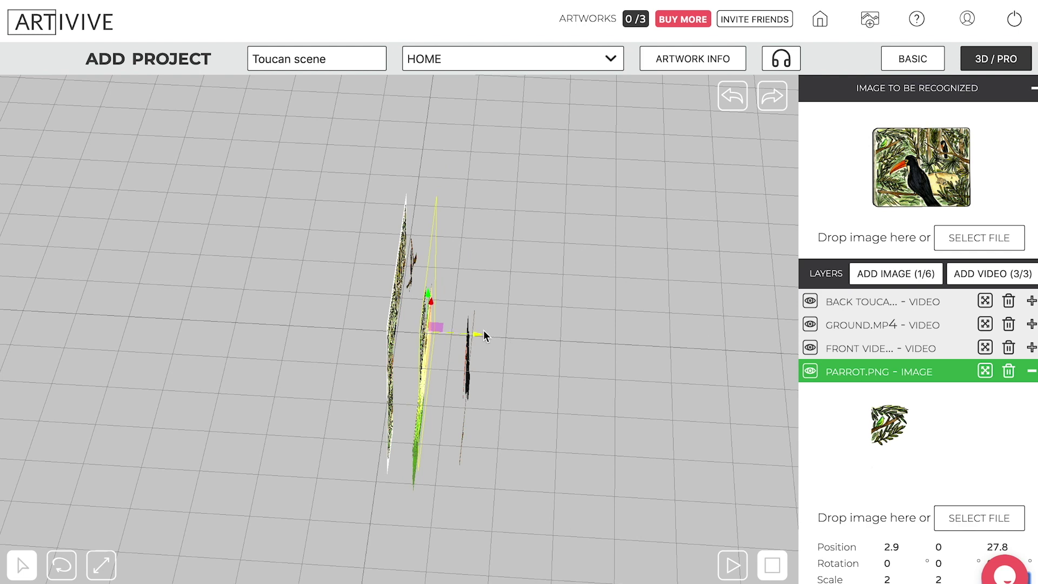
drag(480, 331, 468, 334)
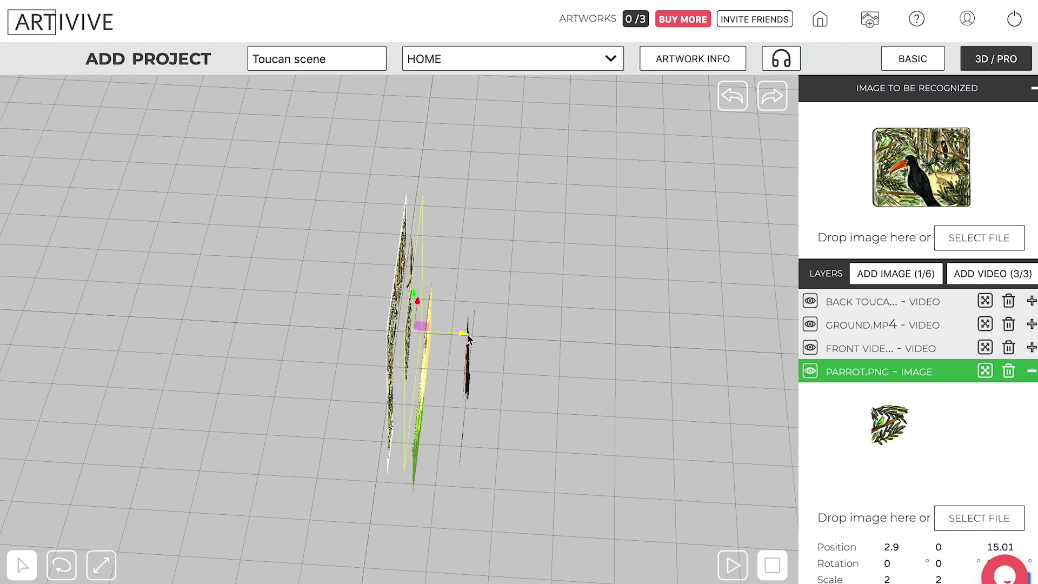
drag(546, 327, 463, 306)
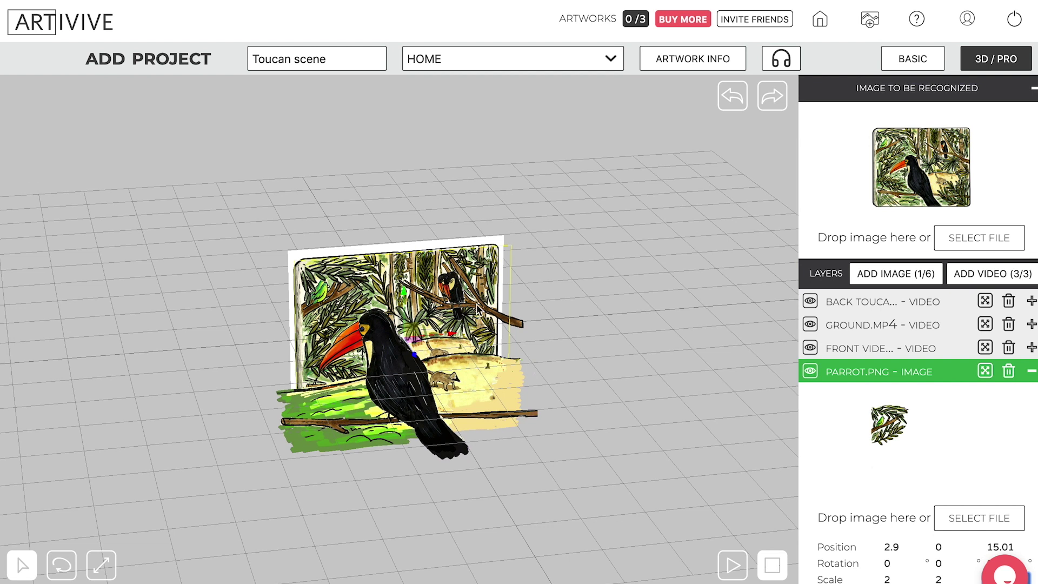
click(1031, 371)
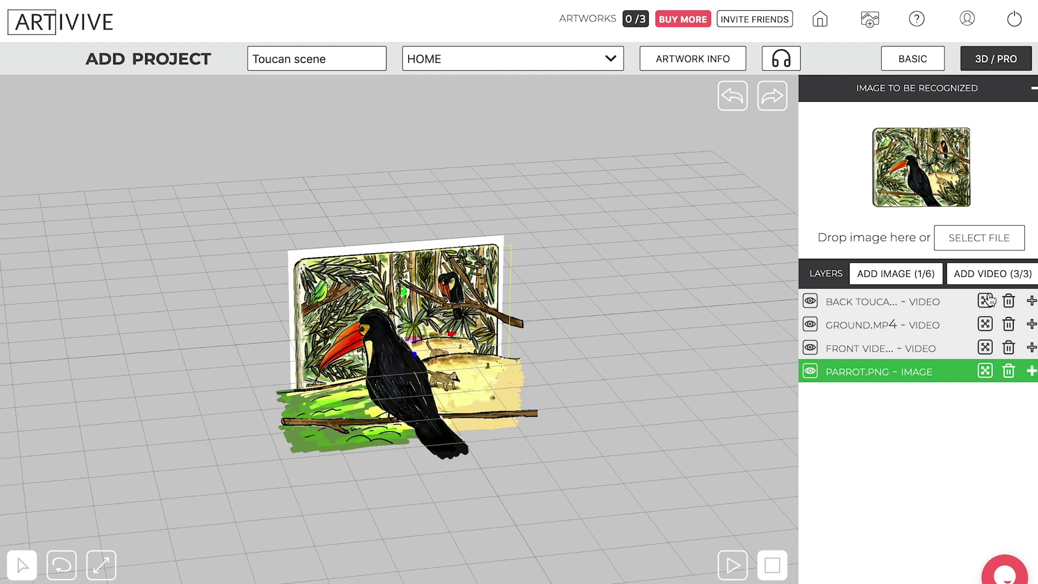
Add a new image layer and load Leaves 2.png into it
click(897, 273)
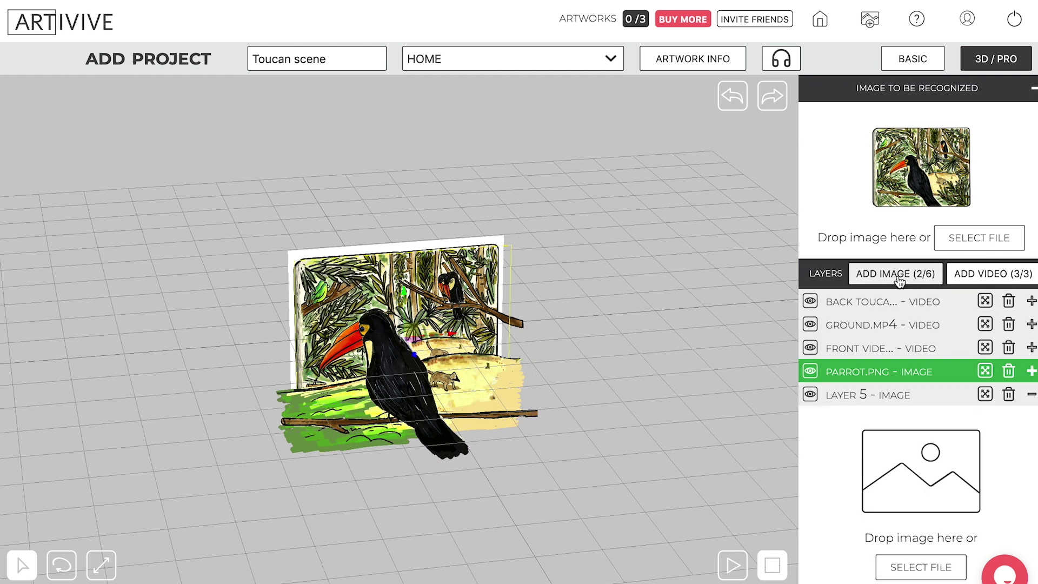
click(928, 571)
click(303, 103)
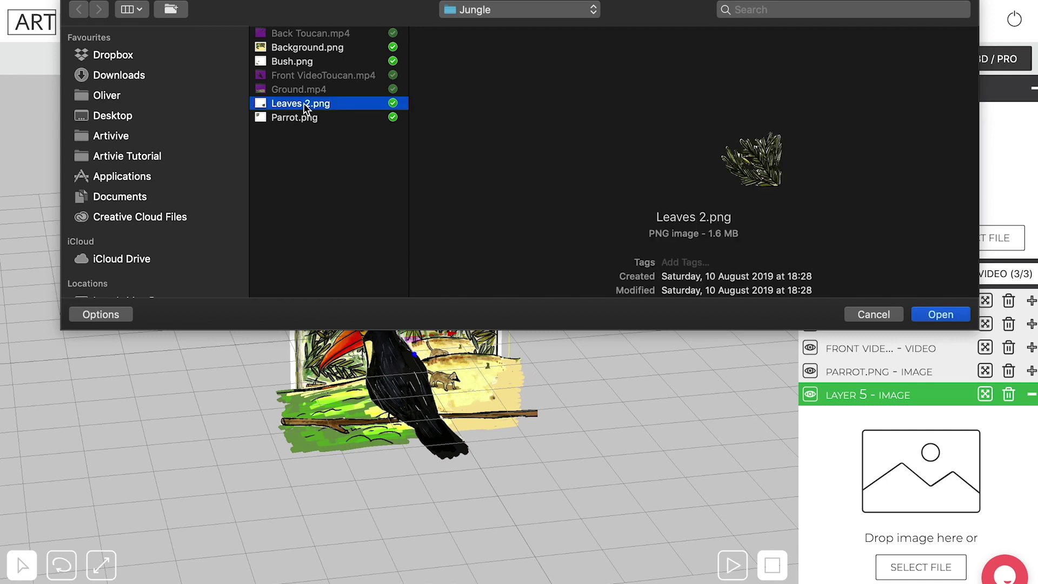
double_click(303, 103)
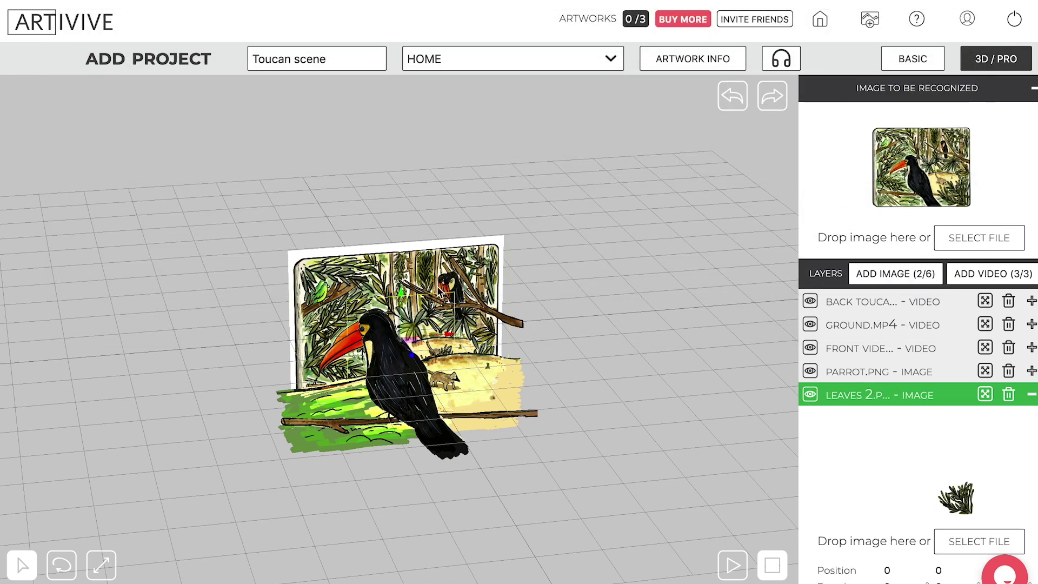
Set the Leaves 2 layer's scale to 2
drag(417, 361, 465, 415)
scroll(900, 503, down, 1)
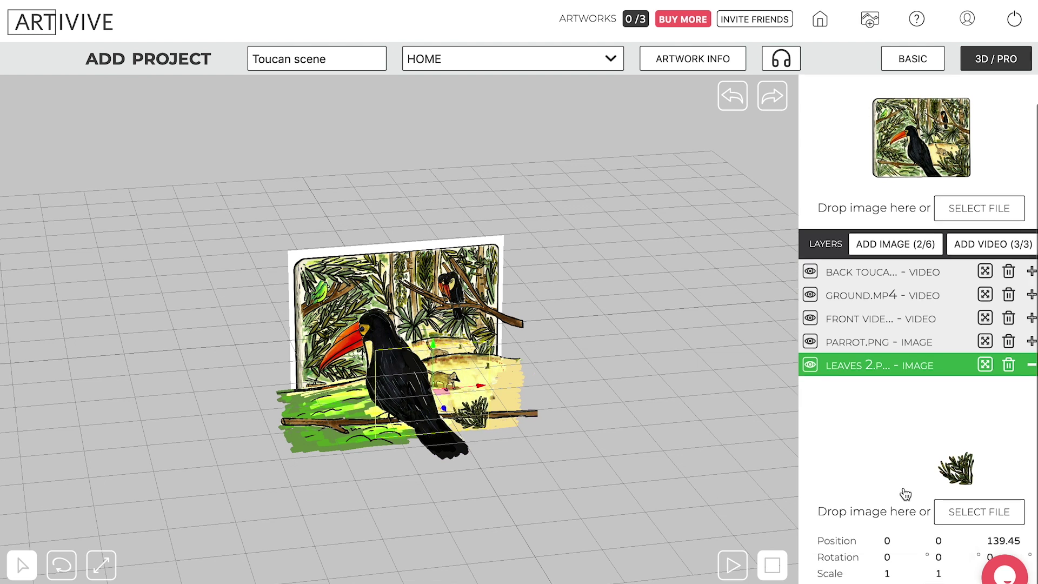
double_click(884, 572)
text(2)
key(Tab)
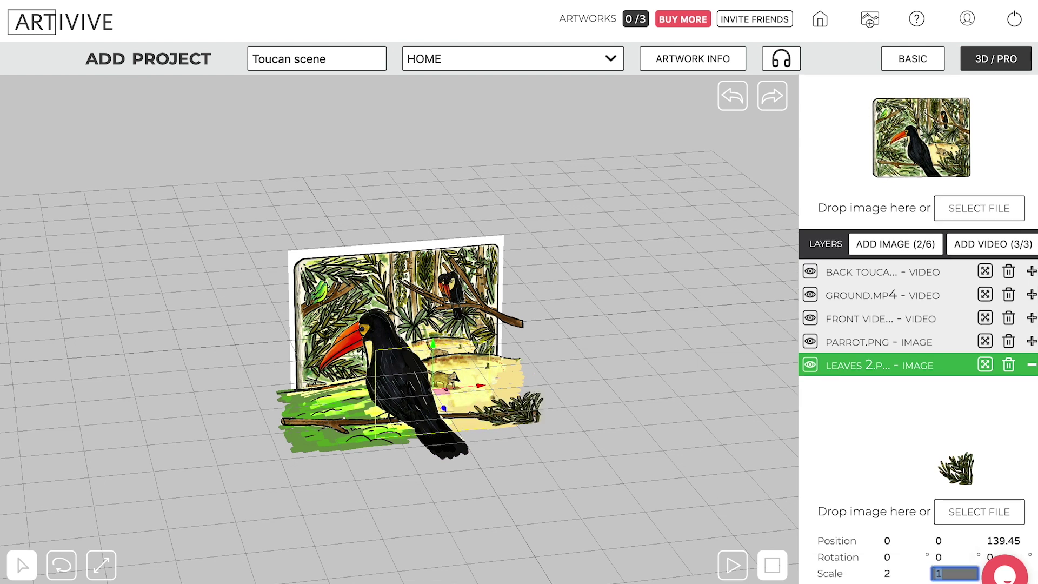
key(Tab)
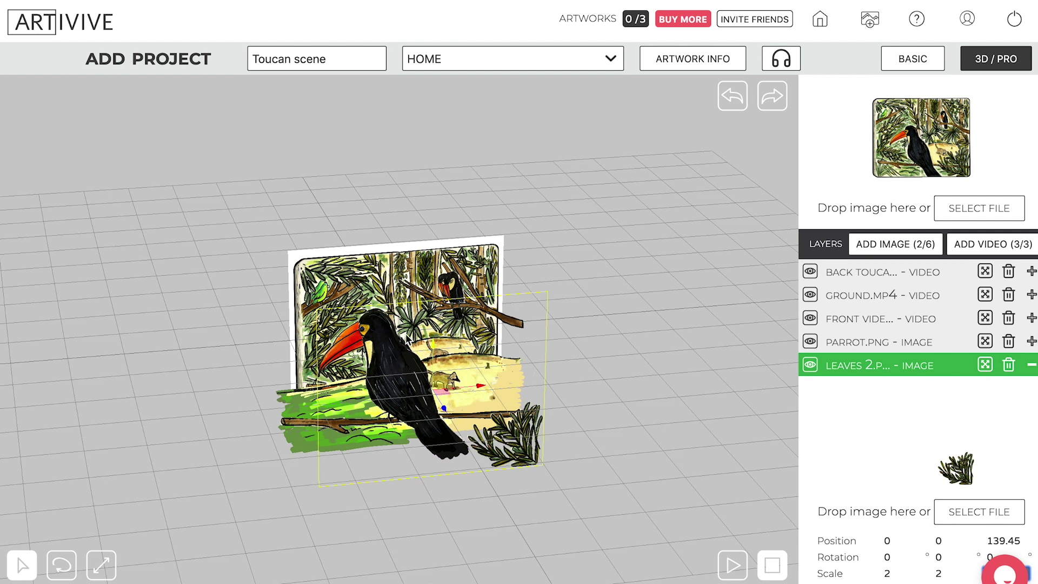
Place the leaves over the branch at 16.58, 0.49, 74.31
drag(435, 352, 437, 347)
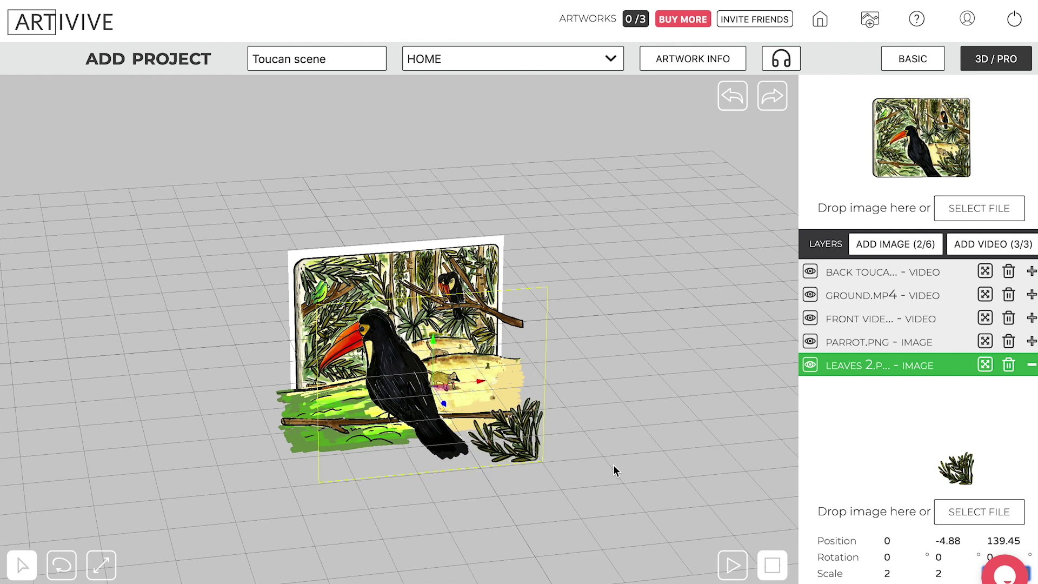
drag(613, 471, 595, 434)
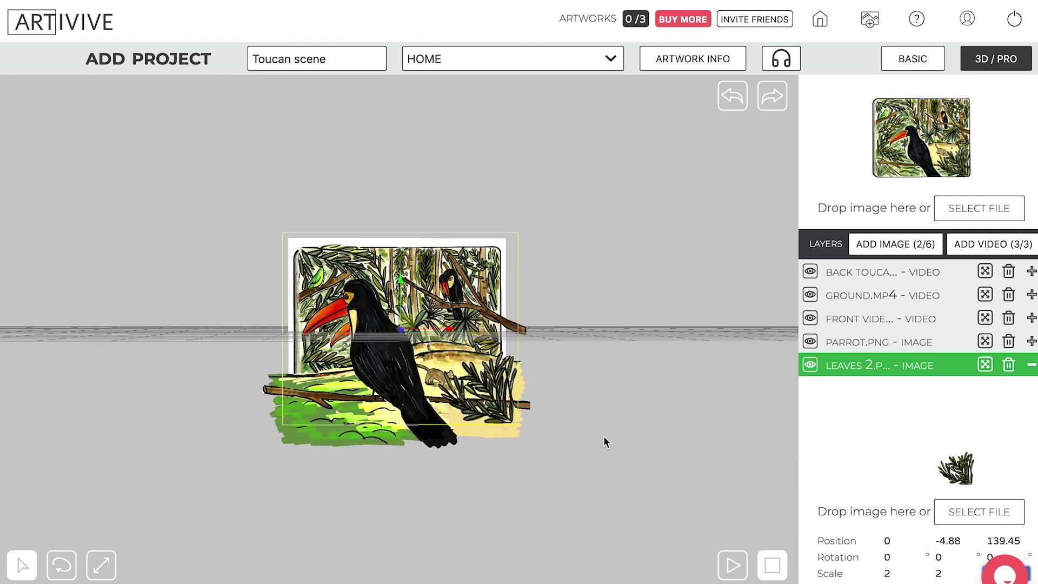
drag(432, 329, 438, 297)
drag(611, 358, 724, 448)
drag(594, 384, 552, 372)
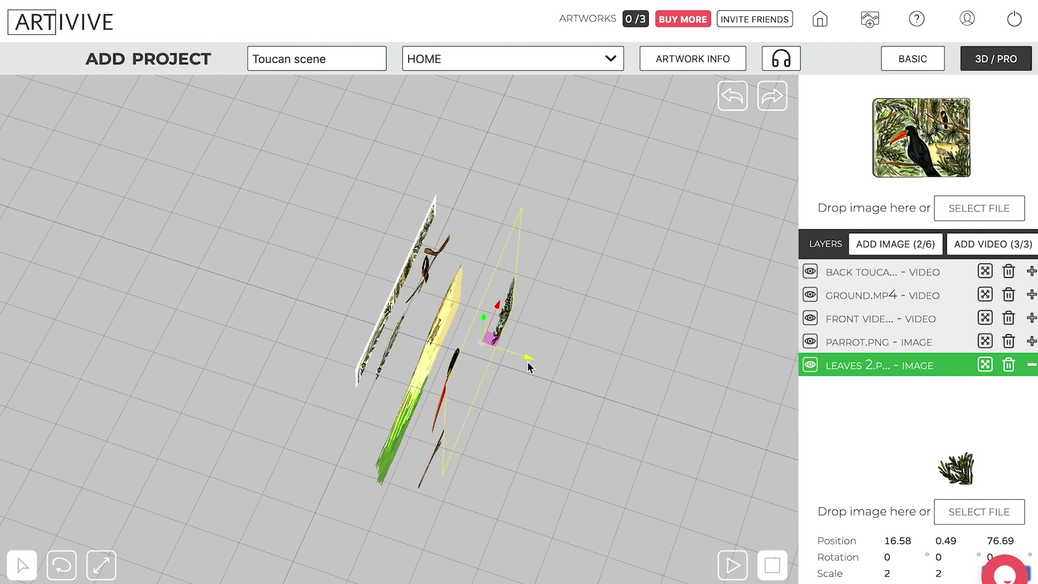
drag(527, 362, 699, 393)
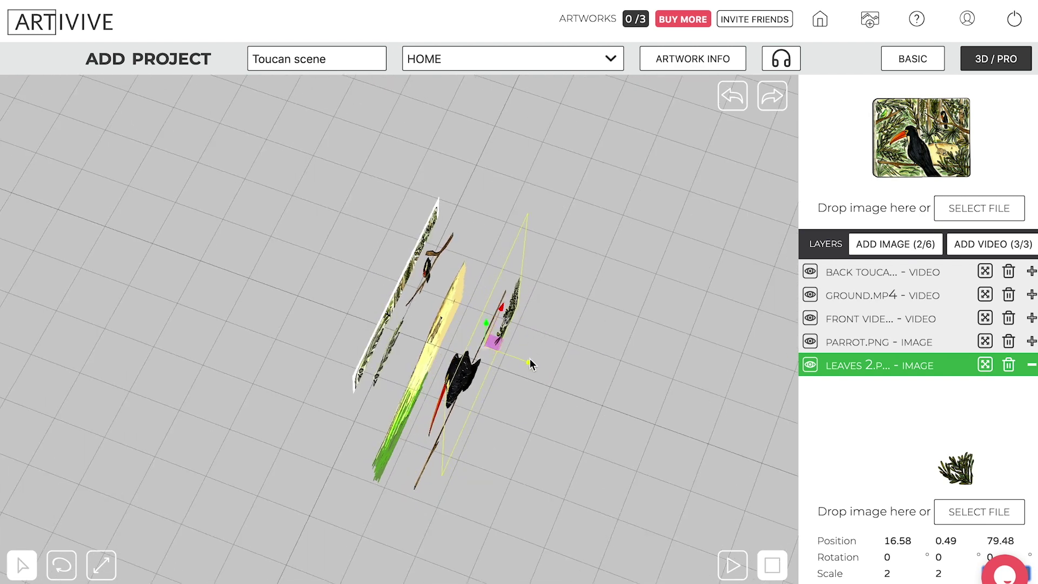
drag(530, 358, 523, 358)
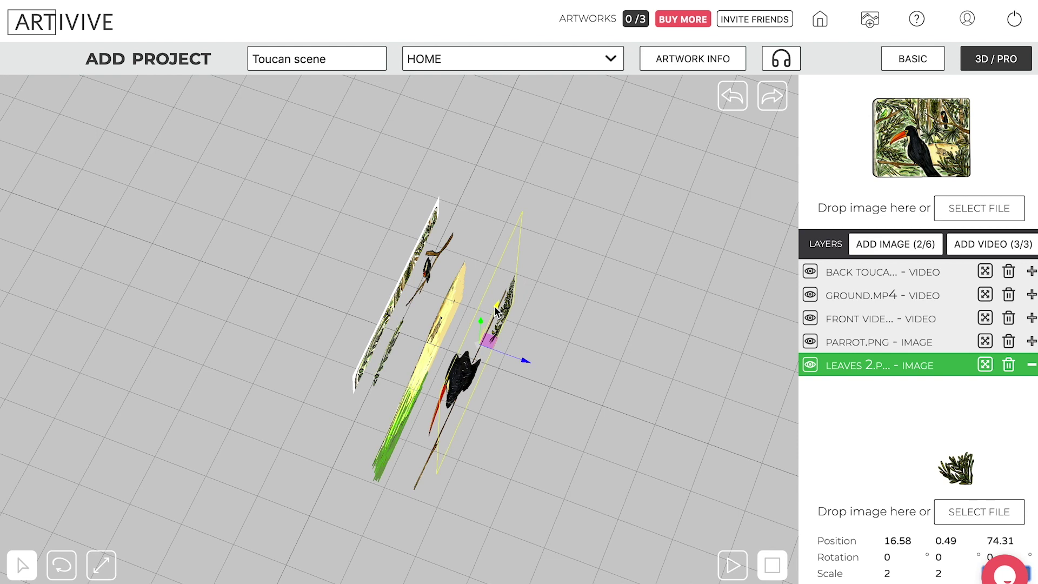
drag(571, 307, 530, 254)
Add a new image layer and load Background.png into it
scroll(531, 255, down, 3)
scroll(531, 255, up, 5)
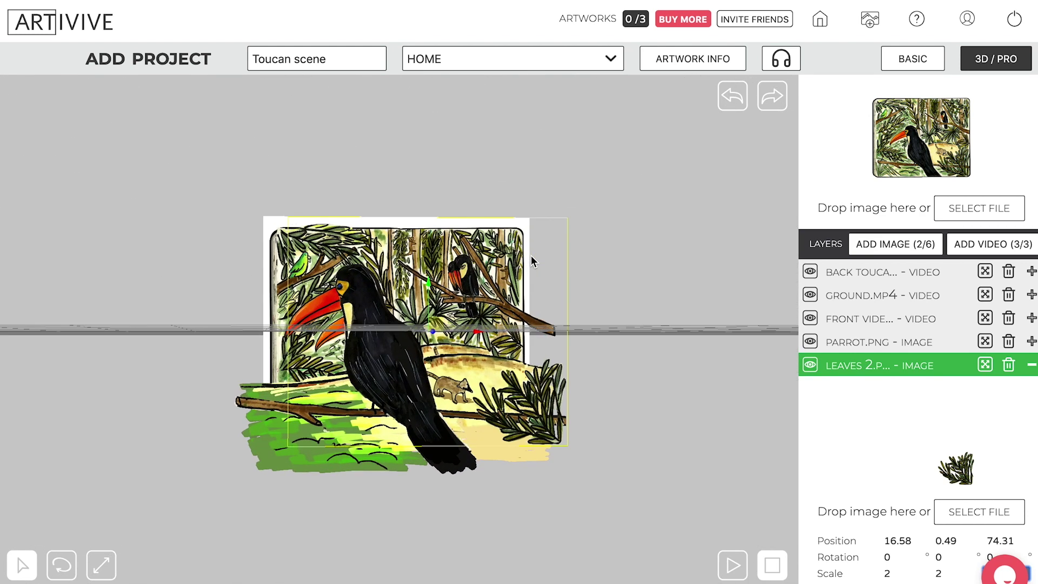
click(895, 244)
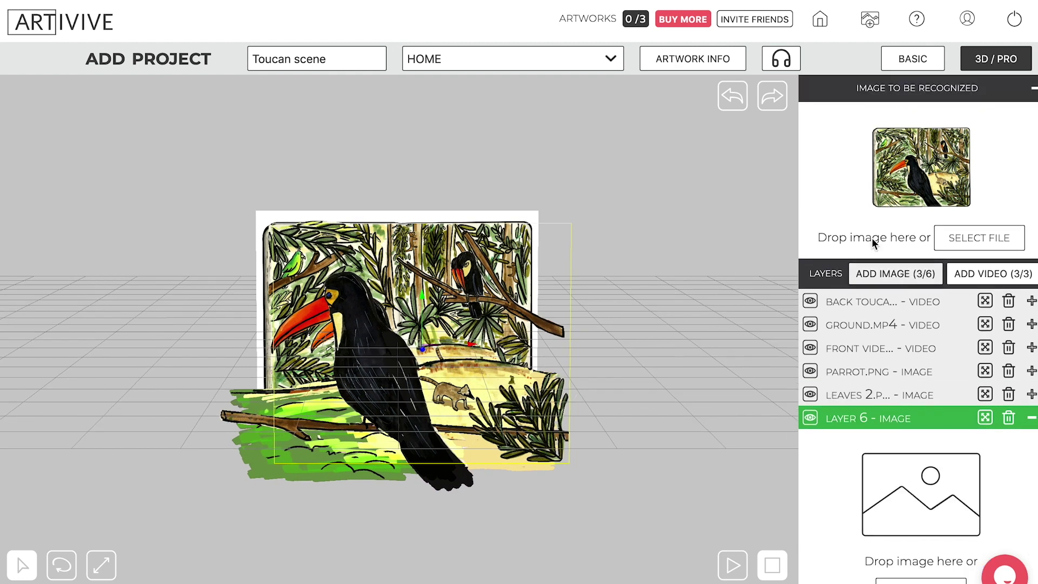
scroll(861, 396, down, 3)
click(921, 505)
click(335, 49)
double_click(336, 49)
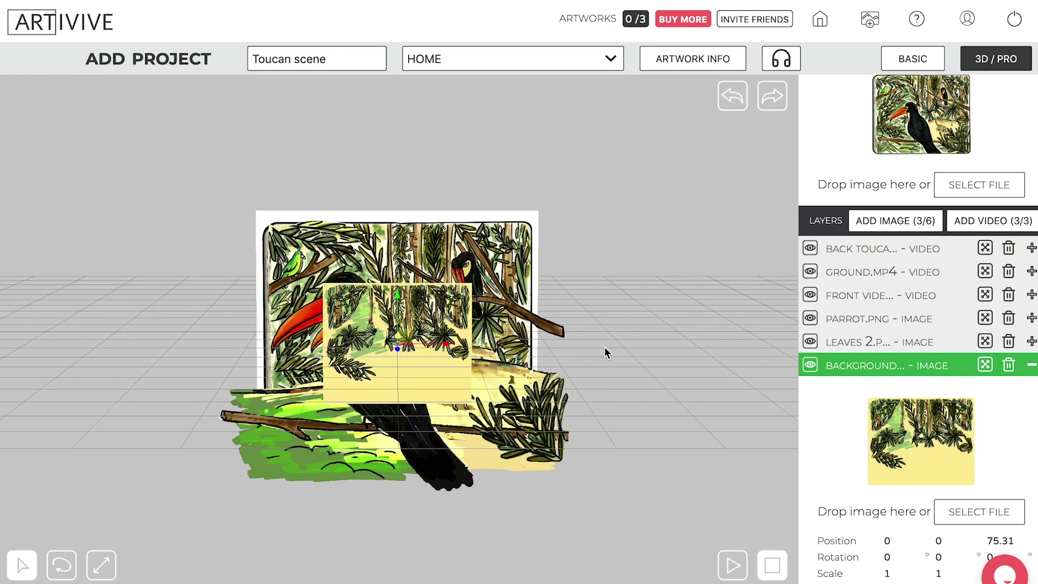
Set the Background image layer's scale to 2
drag(605, 352, 440, 302)
click(451, 316)
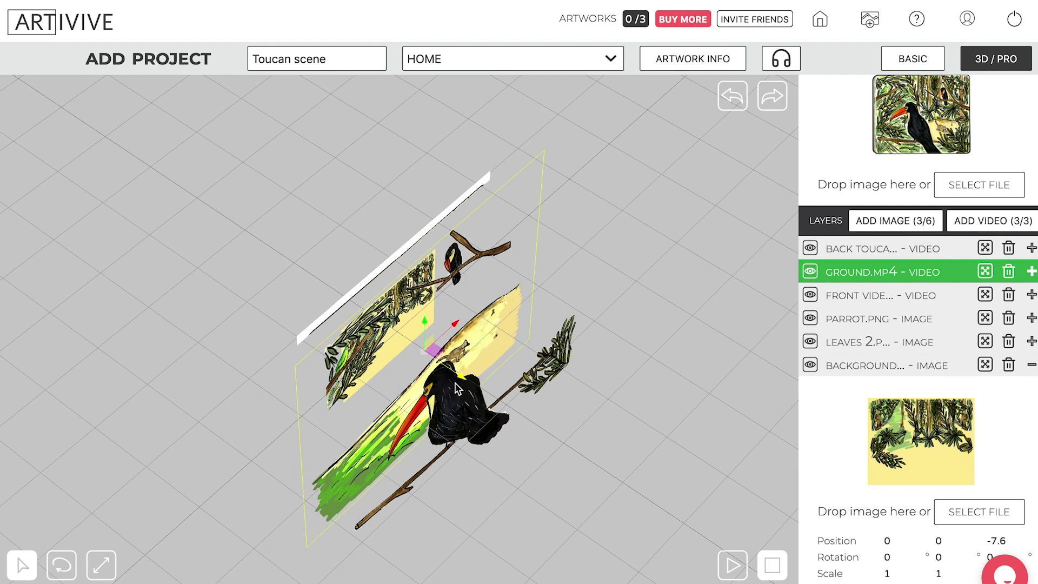
click(475, 300)
click(887, 573)
text(2)
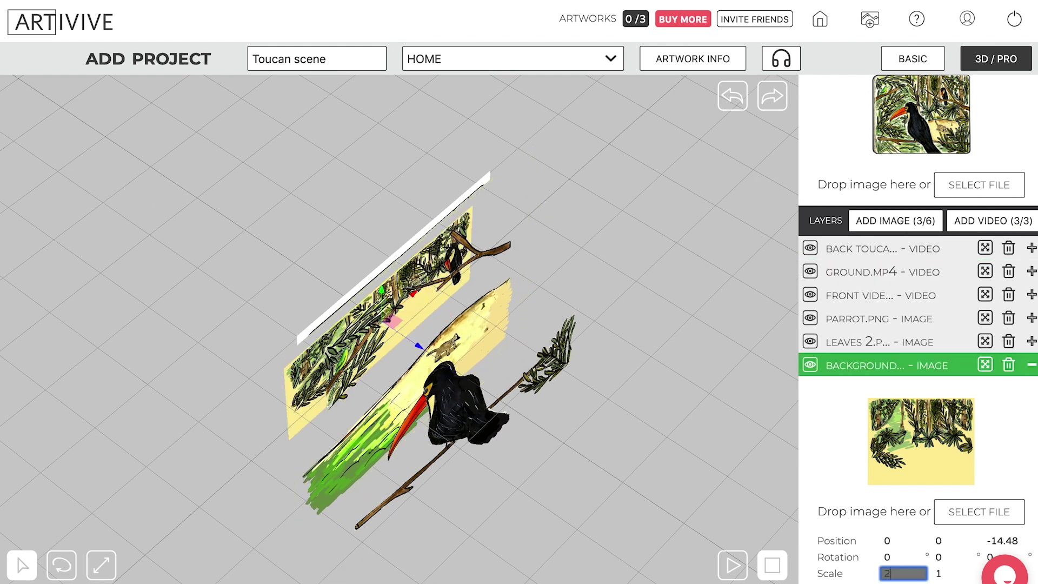
drag(643, 365, 634, 246)
drag(404, 279, 689, 259)
Add Bush.png as an image layer, lower it to Y -7.79, and play the preview
scroll(915, 493, up, 1)
click(895, 274)
click(911, 534)
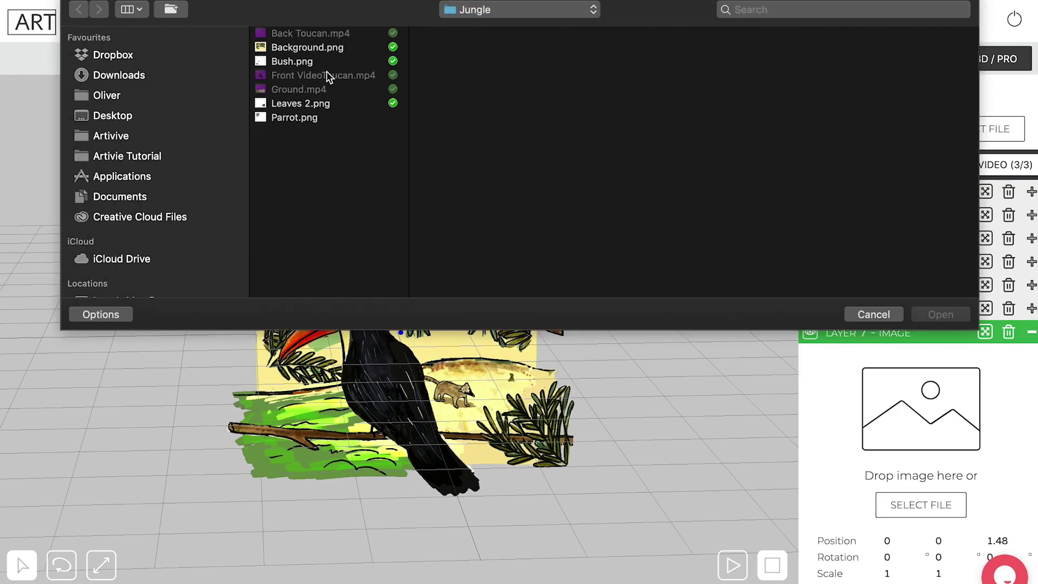
click(300, 61)
key(Return)
drag(399, 286, 514, 311)
click(731, 571)
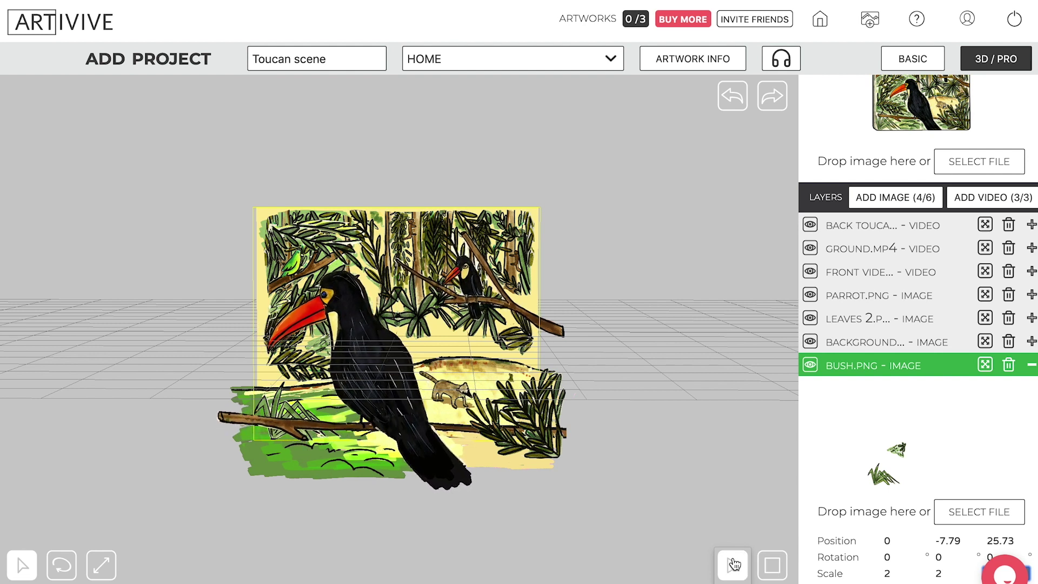
Stop the preview and nudge the Leaves 2 layer slightly right along X
click(763, 566)
click(886, 320)
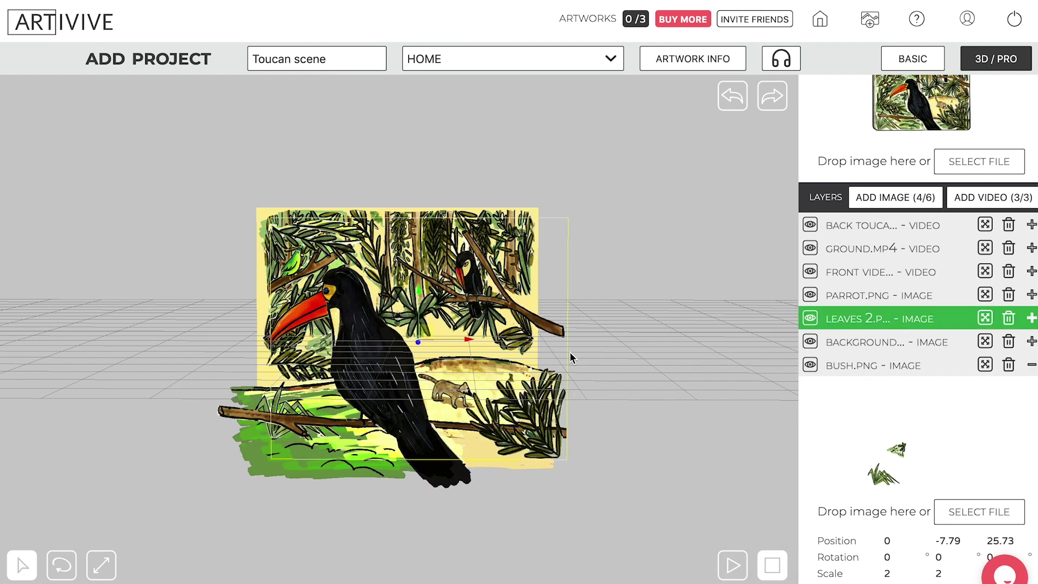
drag(463, 342, 476, 342)
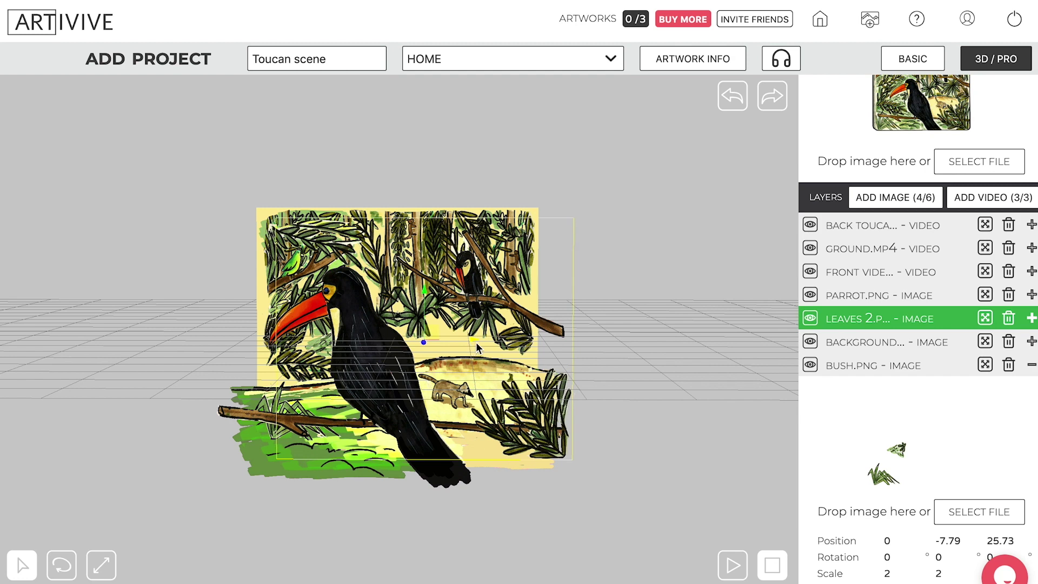
drag(651, 338, 658, 344)
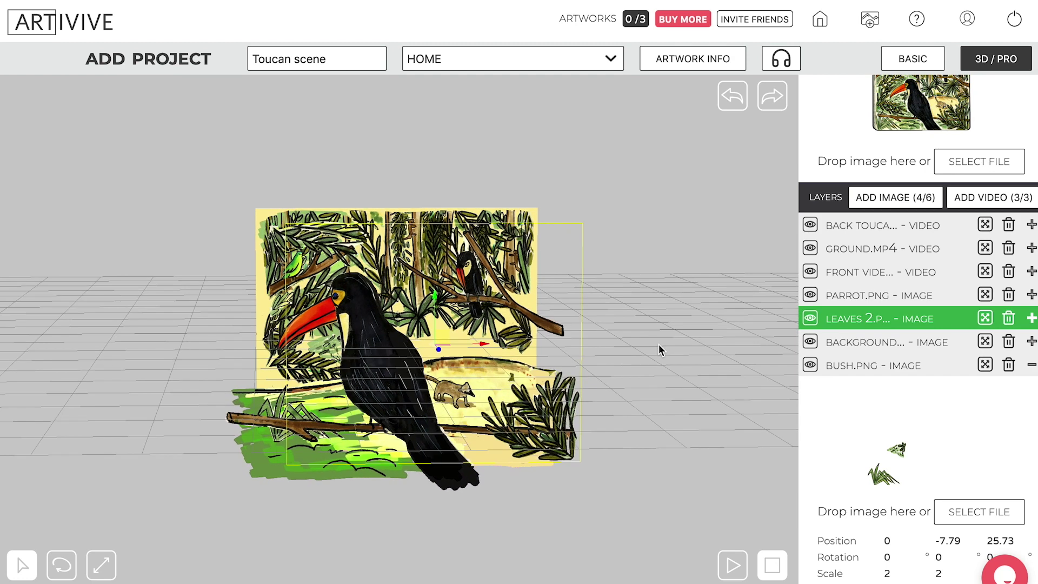
scroll(658, 344, down, 5)
scroll(658, 343, up, 7)
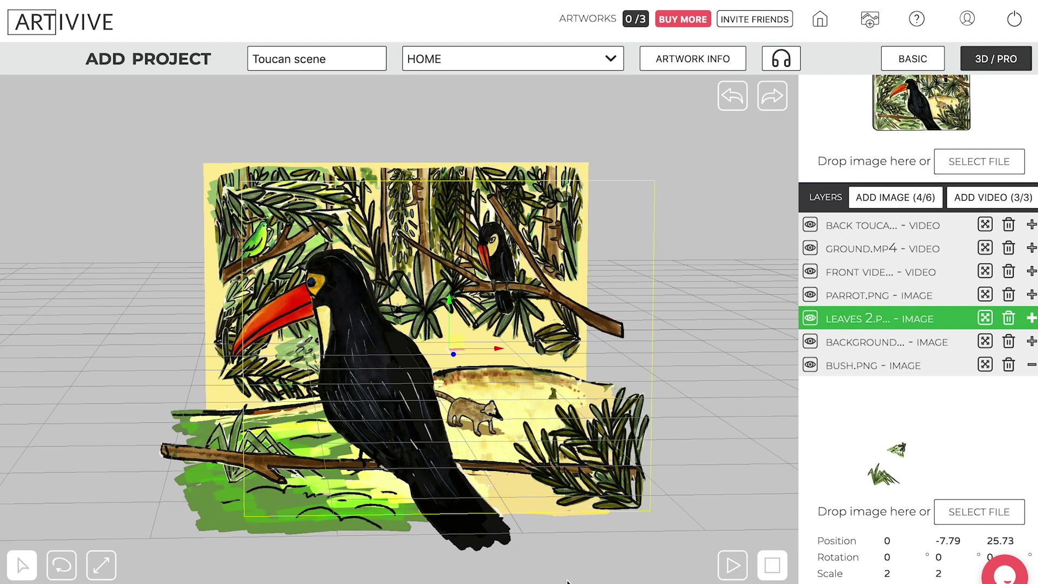
scroll(519, 324, down, 2)
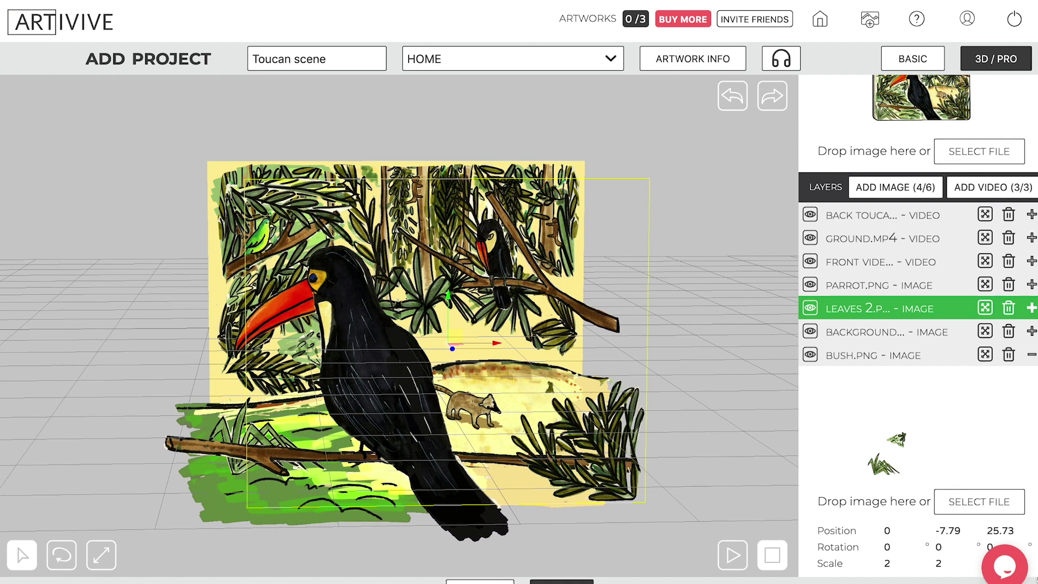